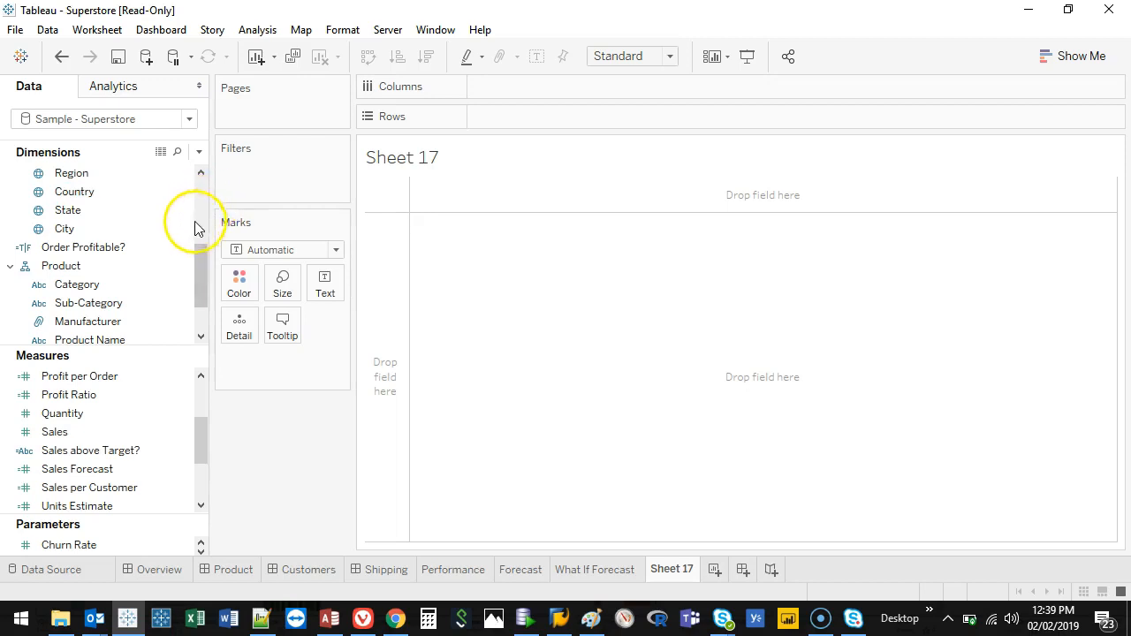
Place the Country dimension on the rows of the empty sheet.
{"action": "scroll", "coordinate": [200, 278], "scroll_direction": "up", "scroll_amount": 3}
{"action": "scroll", "coordinate": [194, 254], "scroll_direction": "down", "scroll_amount": 2}
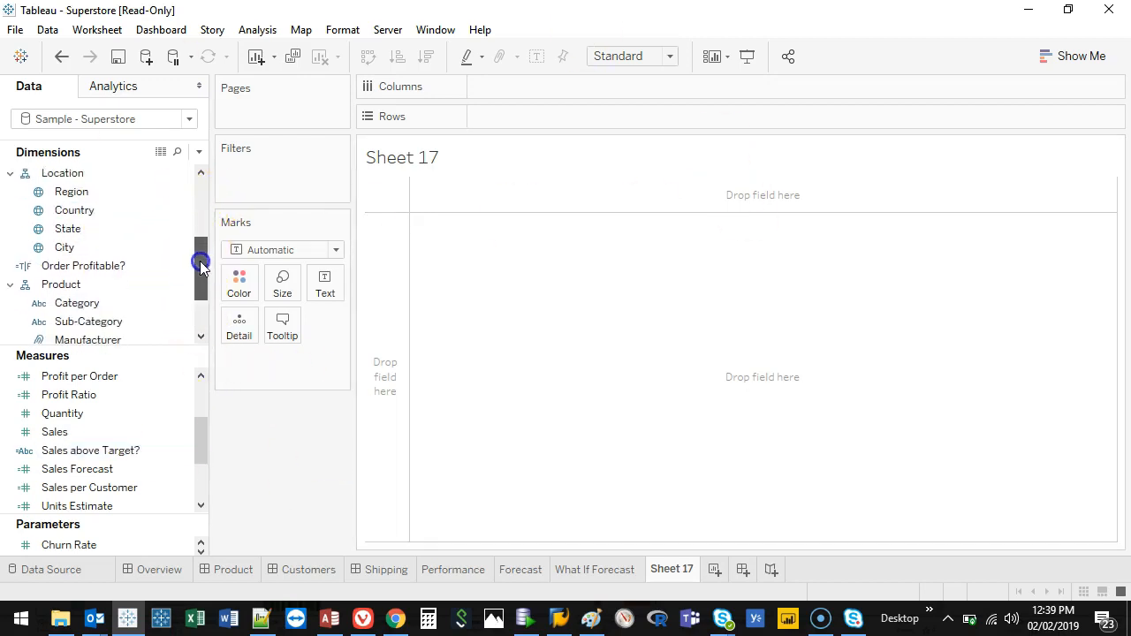
{"action": "left_click", "coordinate": [85, 212]}
{"action": "left_click_drag", "start_coordinate": [87, 219], "coordinate": [518, 116]}
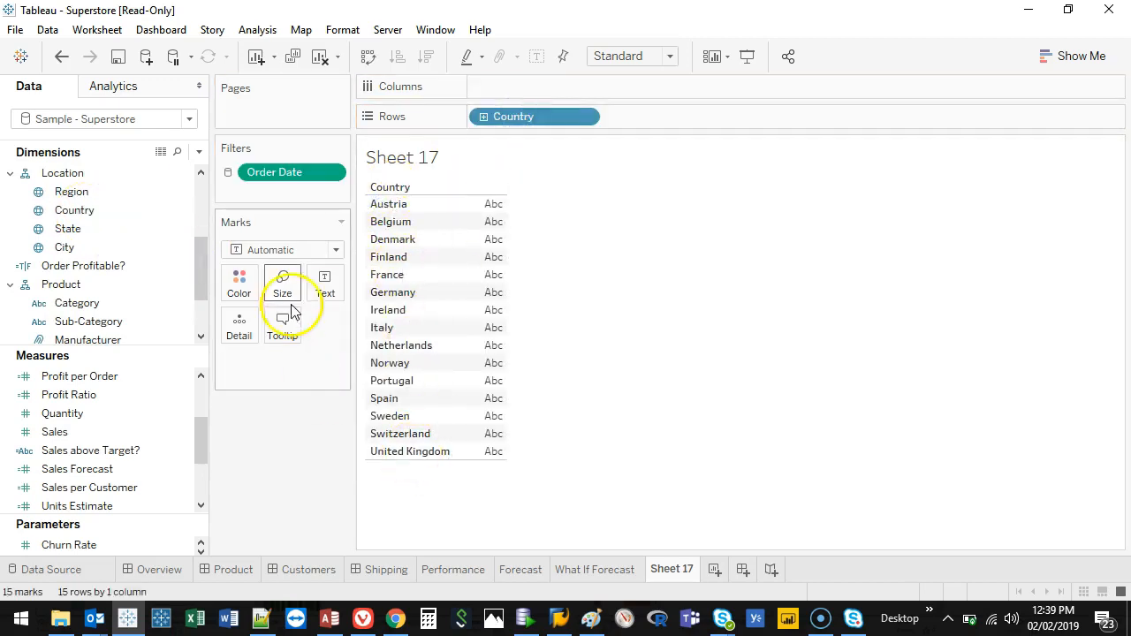
Add Category and Sub-Category to the columns and fit the table to Entire View.
{"action": "scroll", "coordinate": [200, 256], "scroll_direction": "down", "scroll_amount": 2}
{"action": "left_click", "coordinate": [93, 268]}
{"action": "left_click_drag", "start_coordinate": [94, 268], "coordinate": [679, 88]}
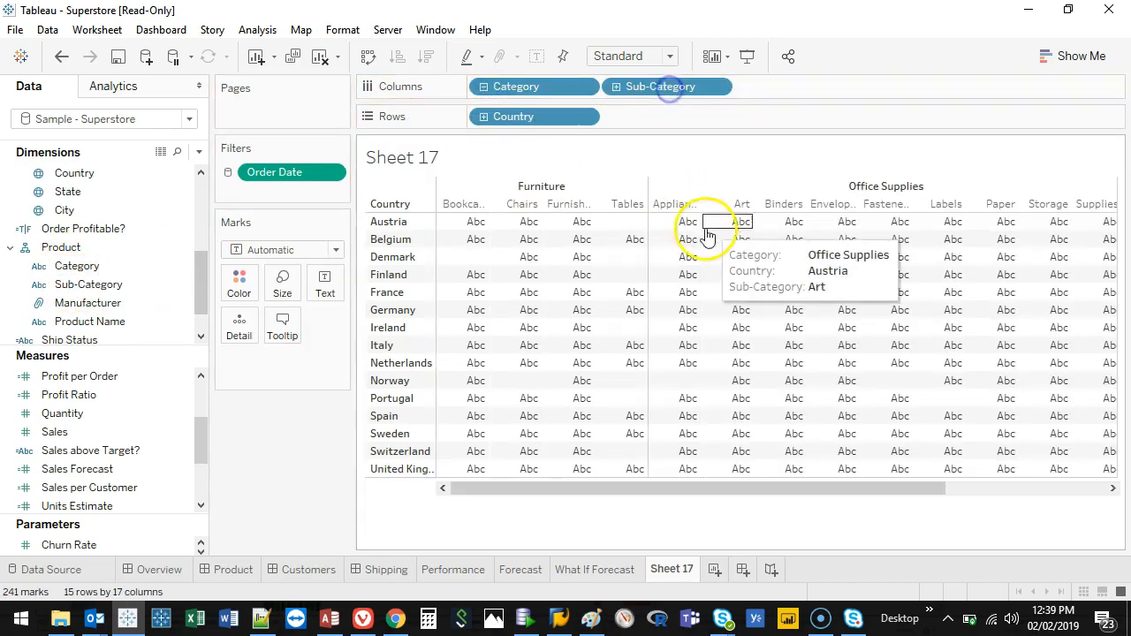
{"action": "left_click", "coordinate": [665, 57]}
{"action": "left_click", "coordinate": [635, 129]}
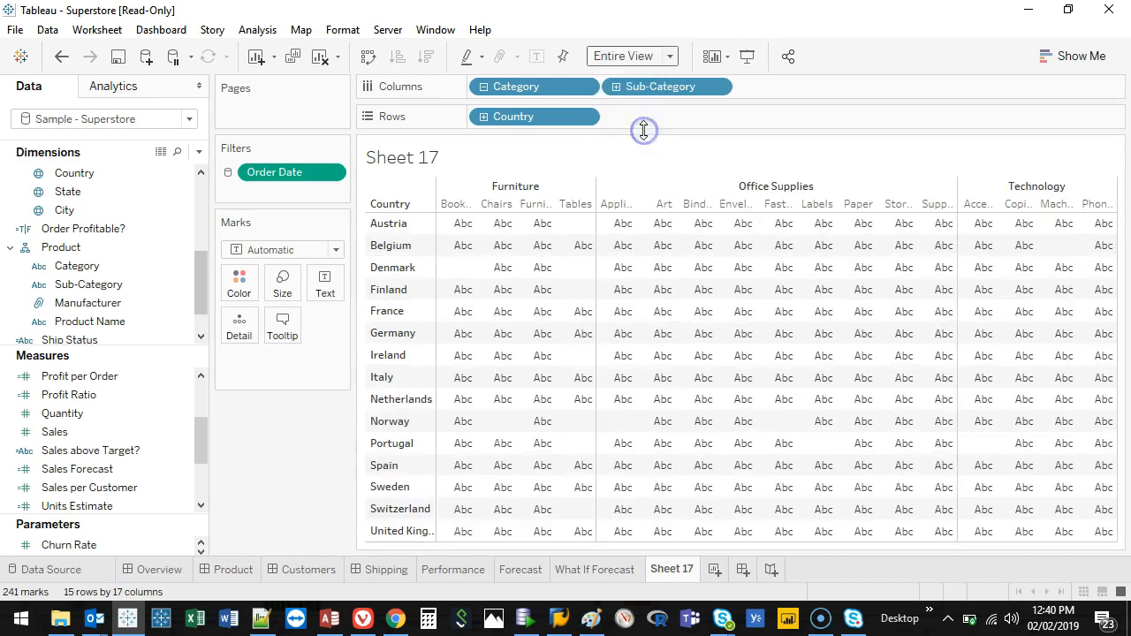
Rotate the sub-category column labels so they read vertically.
{"action": "left_click", "coordinate": [694, 206]}
{"action": "right_click", "coordinate": [694, 206]}
{"action": "left_click", "coordinate": [750, 328]}
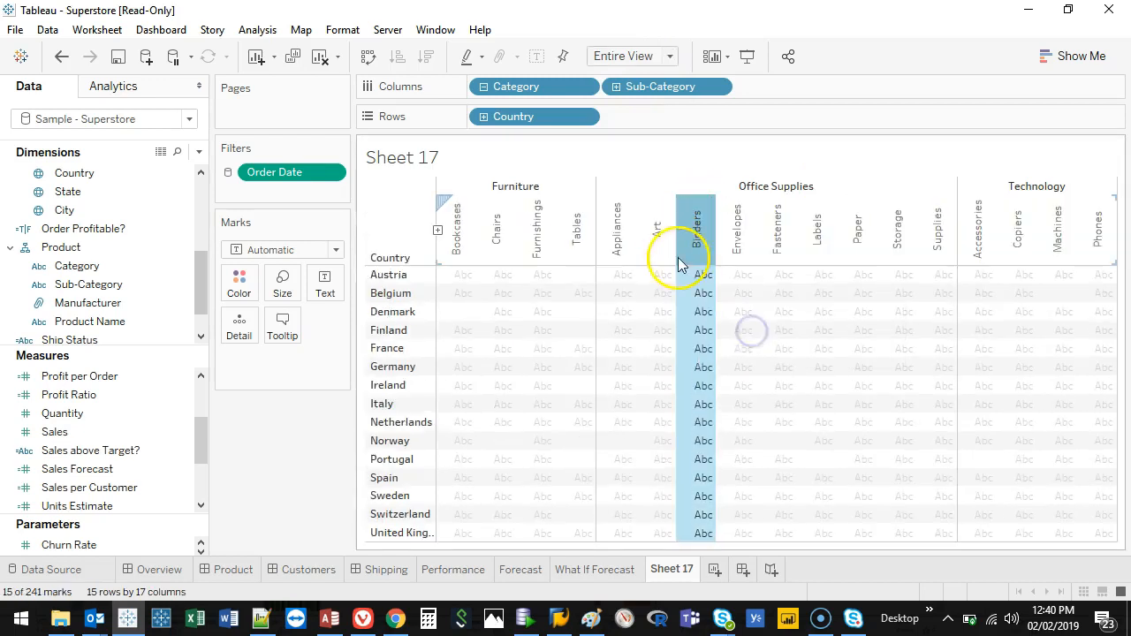
Hide the sheet title and slightly reduce the height of the sub-category header row.
{"action": "right_click", "coordinate": [440, 157]}
{"action": "left_click", "coordinate": [495, 201]}
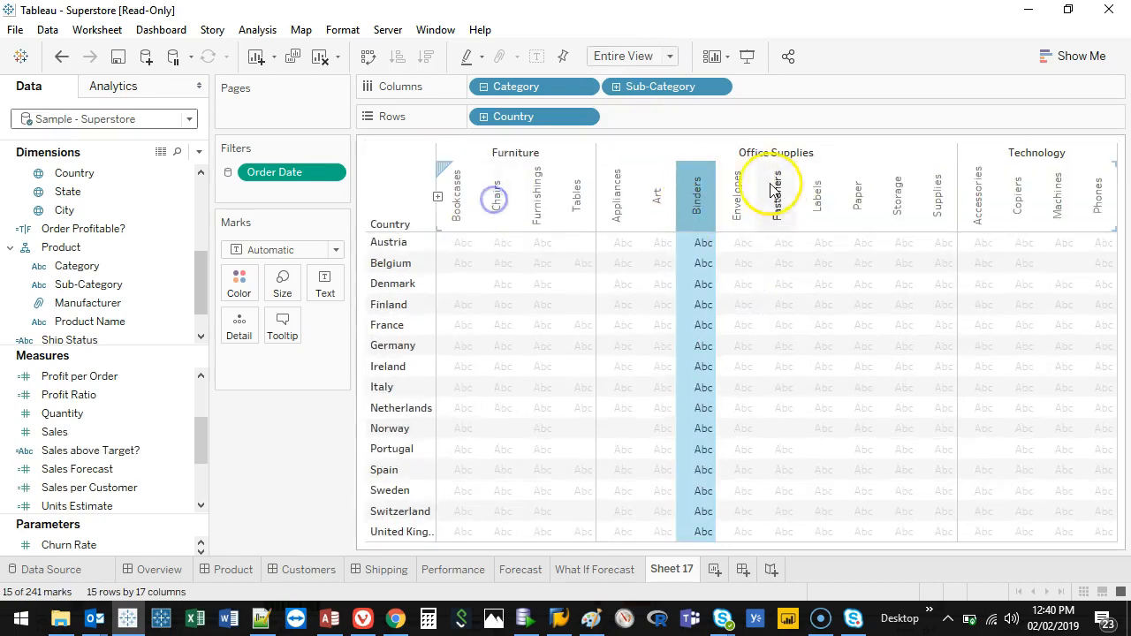
{"action": "right_click", "coordinate": [740, 152]}
{"action": "left_click", "coordinate": [721, 152]}
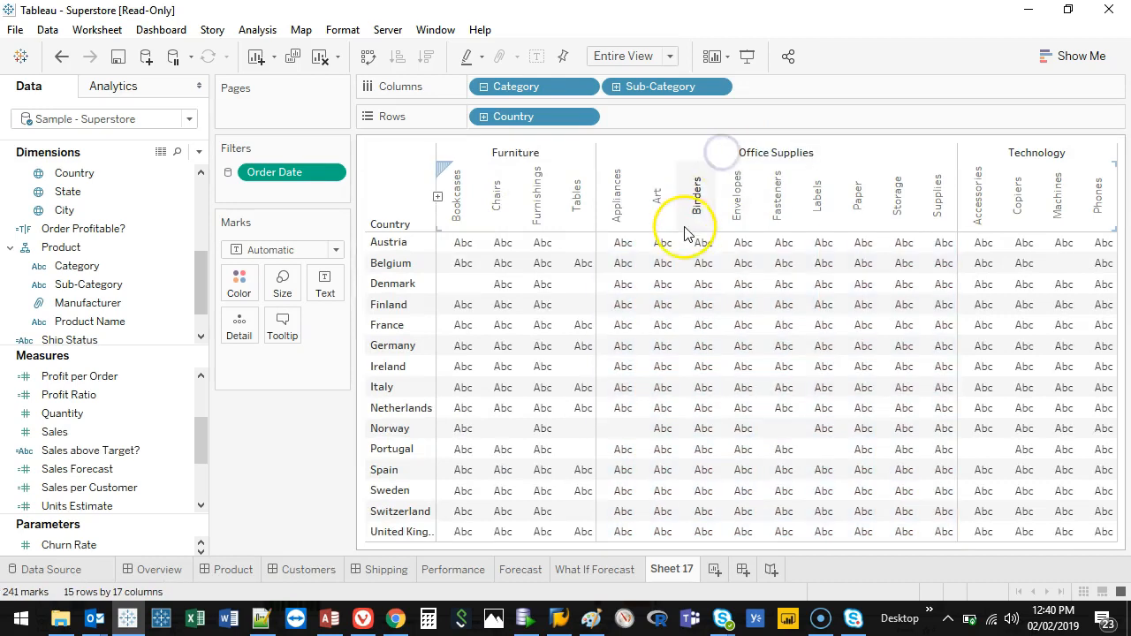
{"action": "left_click_drag", "start_coordinate": [690, 225], "coordinate": [691, 218]}
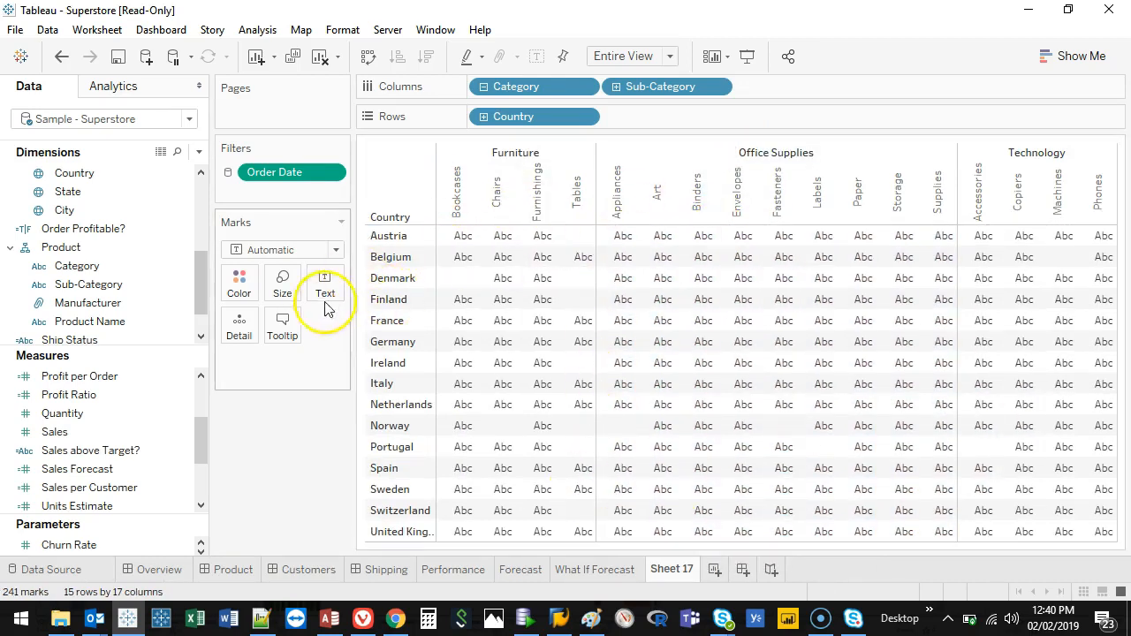
Try colouring the table cells by Sales, and replace it with Profit as the colour measure.
{"action": "left_click_drag", "start_coordinate": [108, 438], "coordinate": [237, 281]}
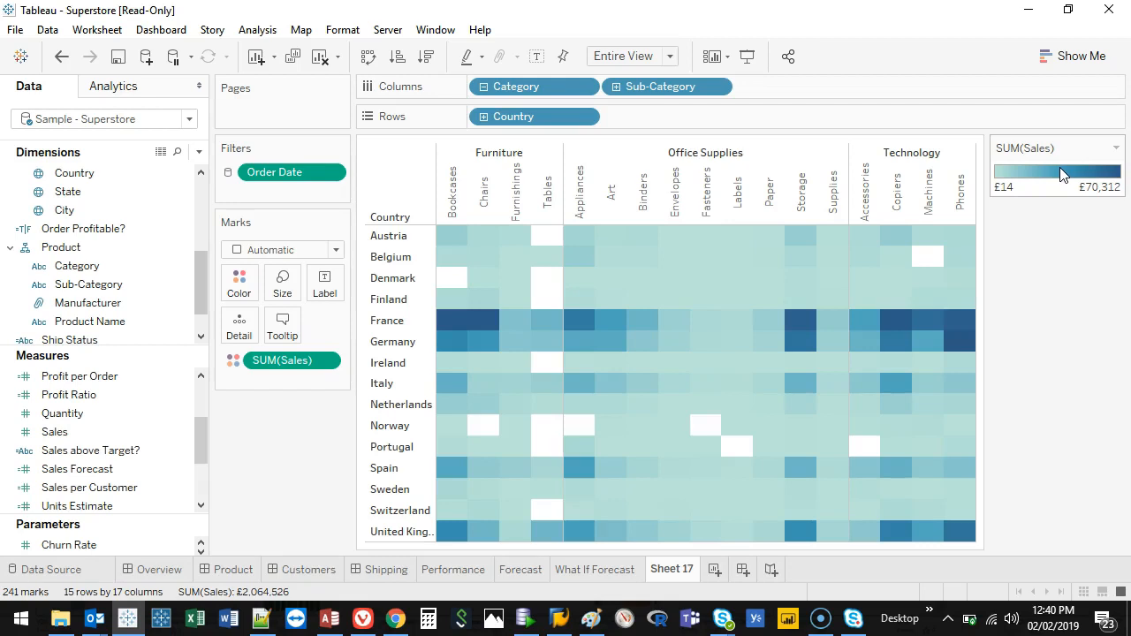
{"action": "left_click_drag", "start_coordinate": [275, 361], "coordinate": [276, 430]}
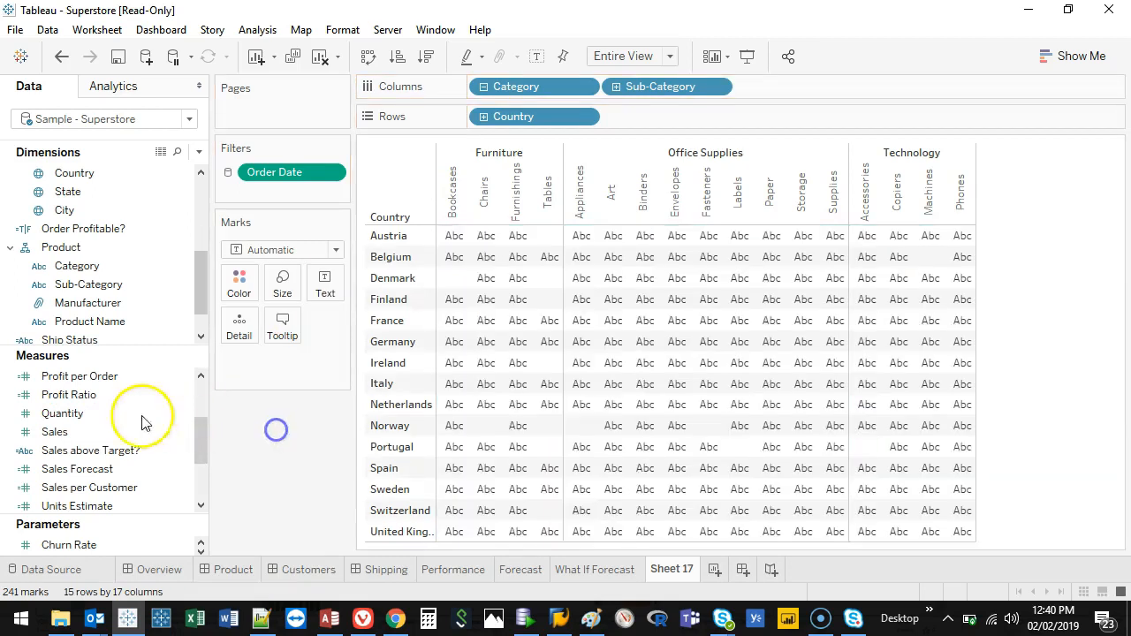
{"action": "left_click_drag", "start_coordinate": [199, 437], "coordinate": [239, 282]}
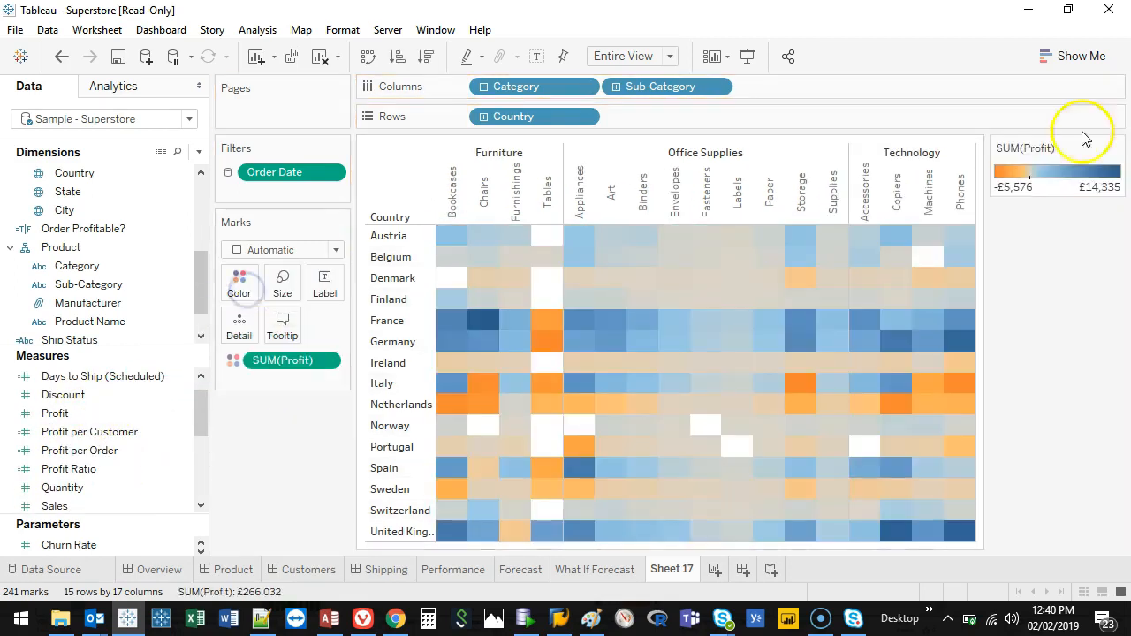
Change the Profit colour palette to Red-Black Diverging and apply it to the heatmap.
{"action": "double_click", "coordinate": [1036, 170]}
{"action": "left_click", "coordinate": [596, 235]}
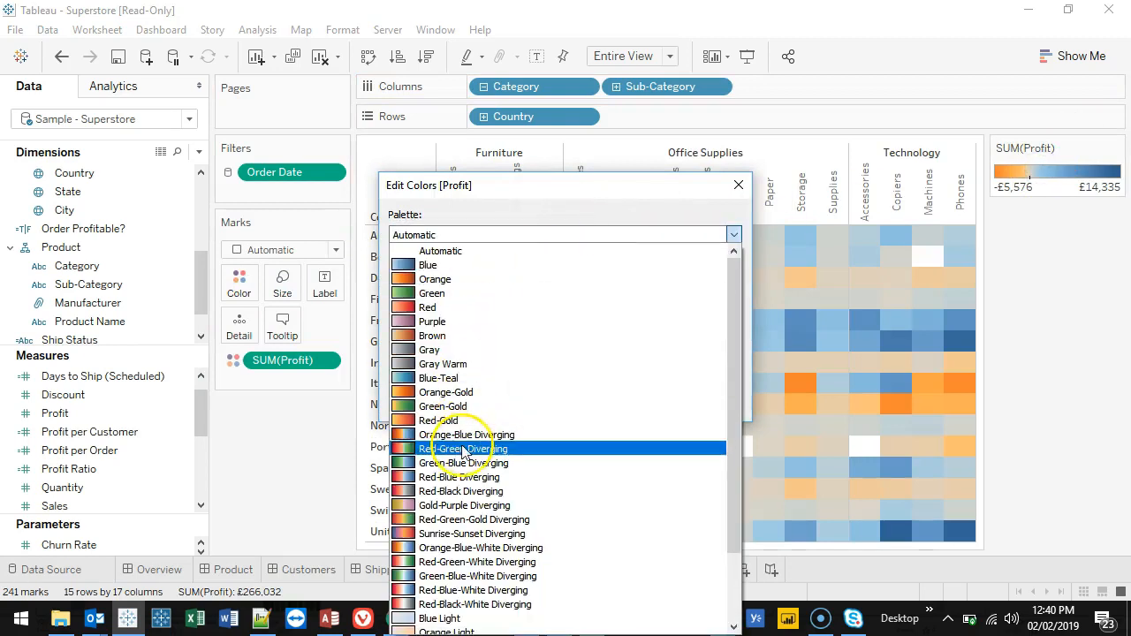
{"action": "left_click", "coordinate": [446, 490]}
{"action": "left_click", "coordinate": [710, 400]}
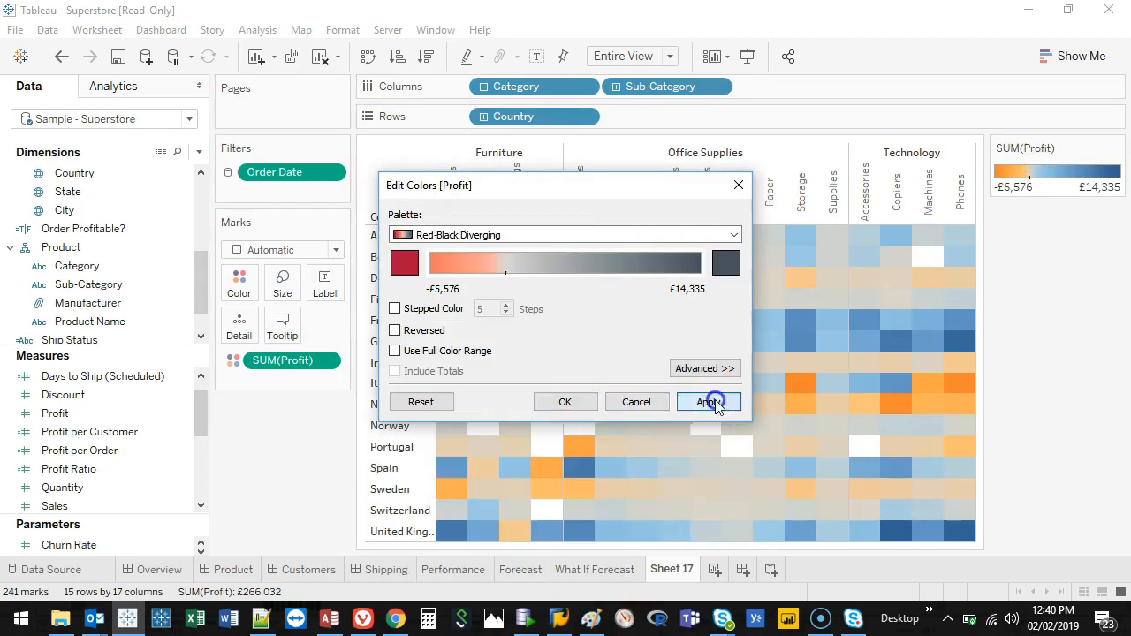
{"action": "left_click_drag", "start_coordinate": [662, 185], "coordinate": [418, 129]}
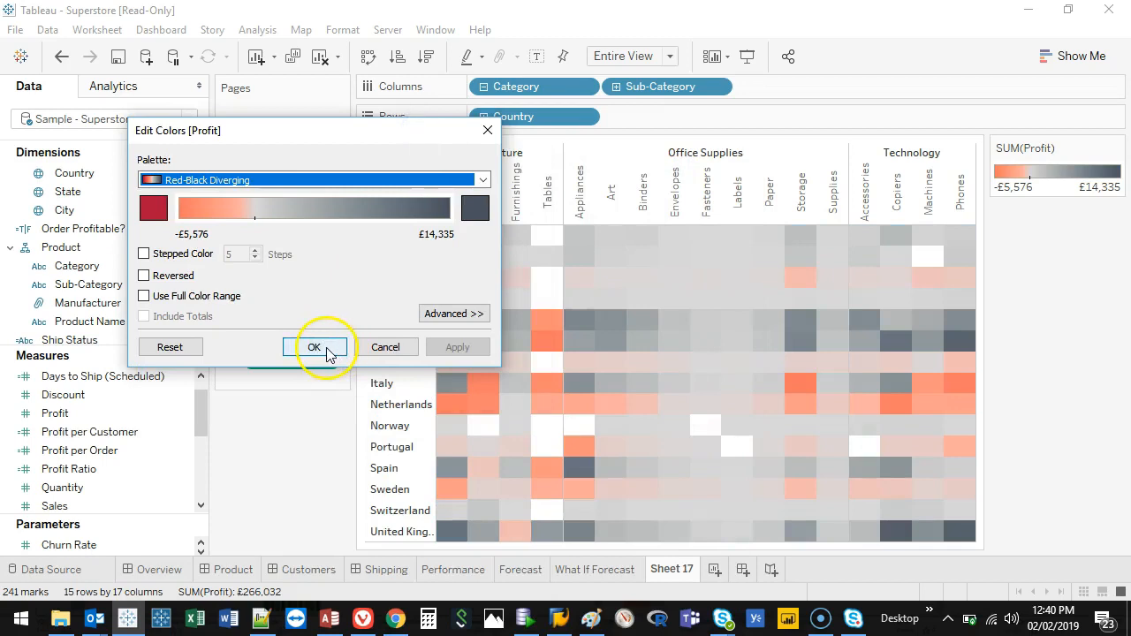
{"action": "left_click", "coordinate": [316, 347]}
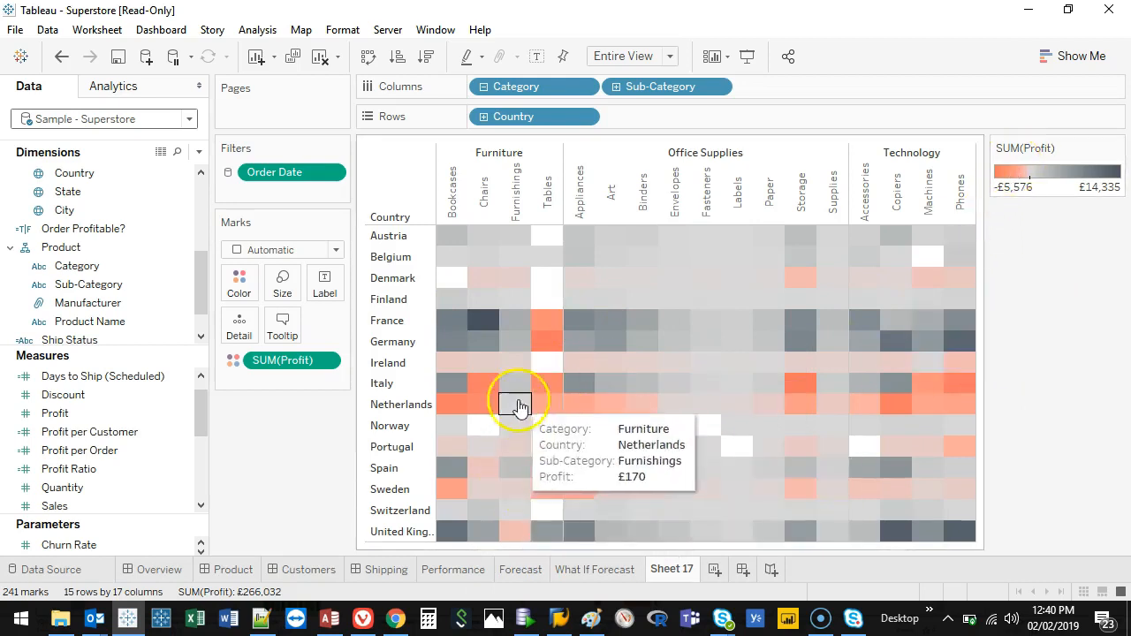
Highlight the Tables column together with the Italy and Netherlands rows, and clear the selection.
{"action": "left_click", "coordinate": [543, 216]}
{"action": "left_click", "coordinate": [382, 383], "text": "ctrl"}
{"action": "left_click", "coordinate": [384, 405], "text": "ctrl"}
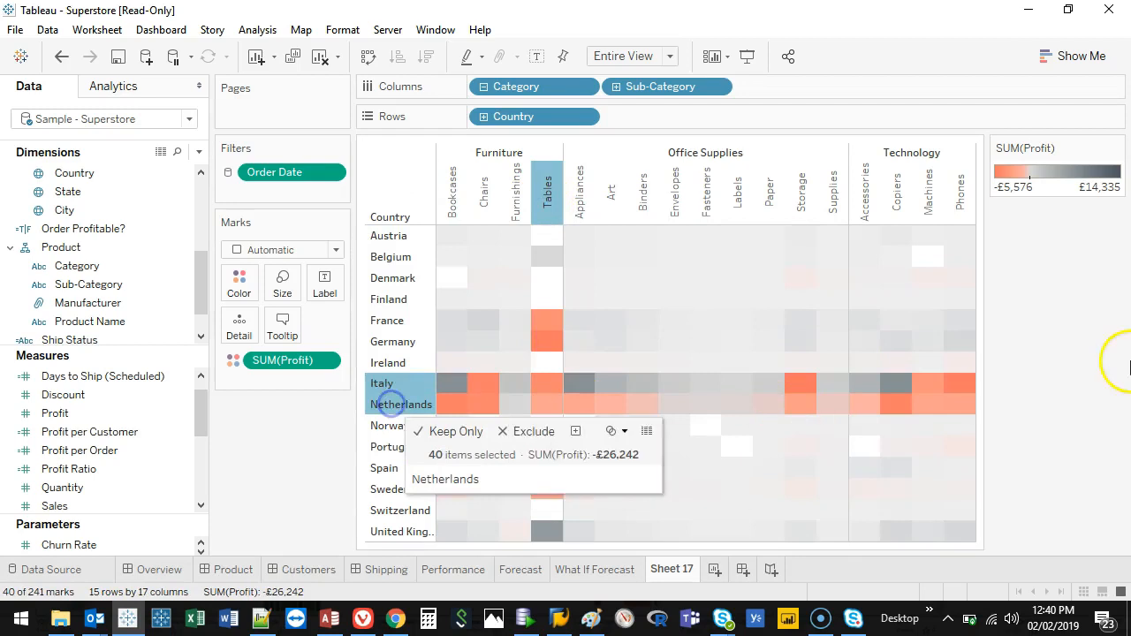
{"action": "left_click", "coordinate": [1057, 379]}
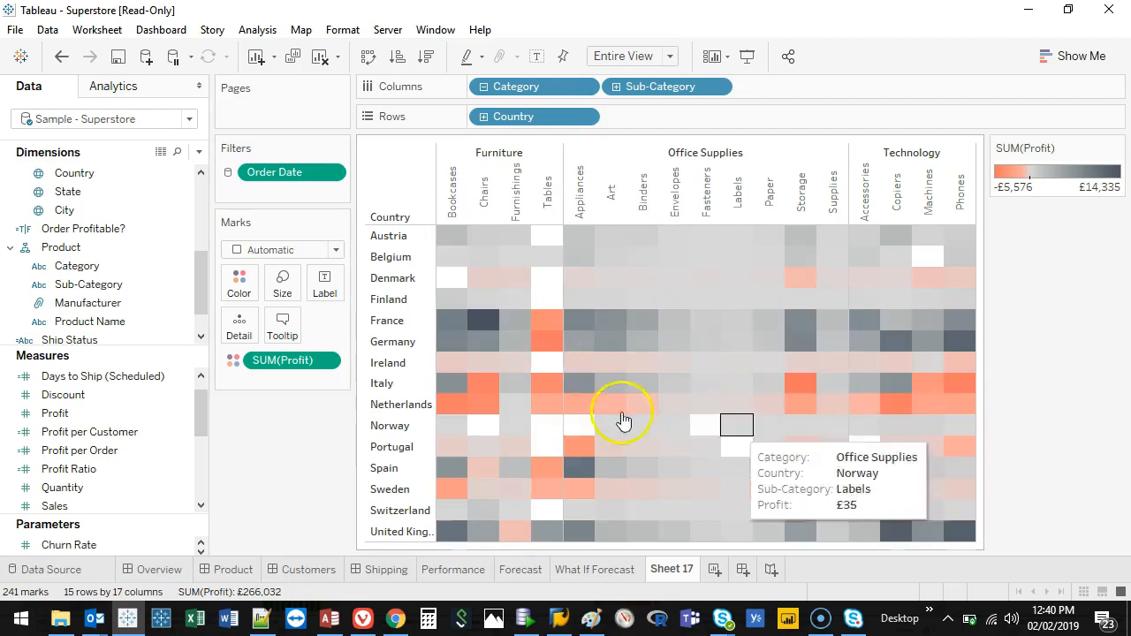
Select the Italy and Netherlands rows together with the Tables column, and duplicate the sheet.
{"action": "mouse_move", "coordinate": [954, 411]}
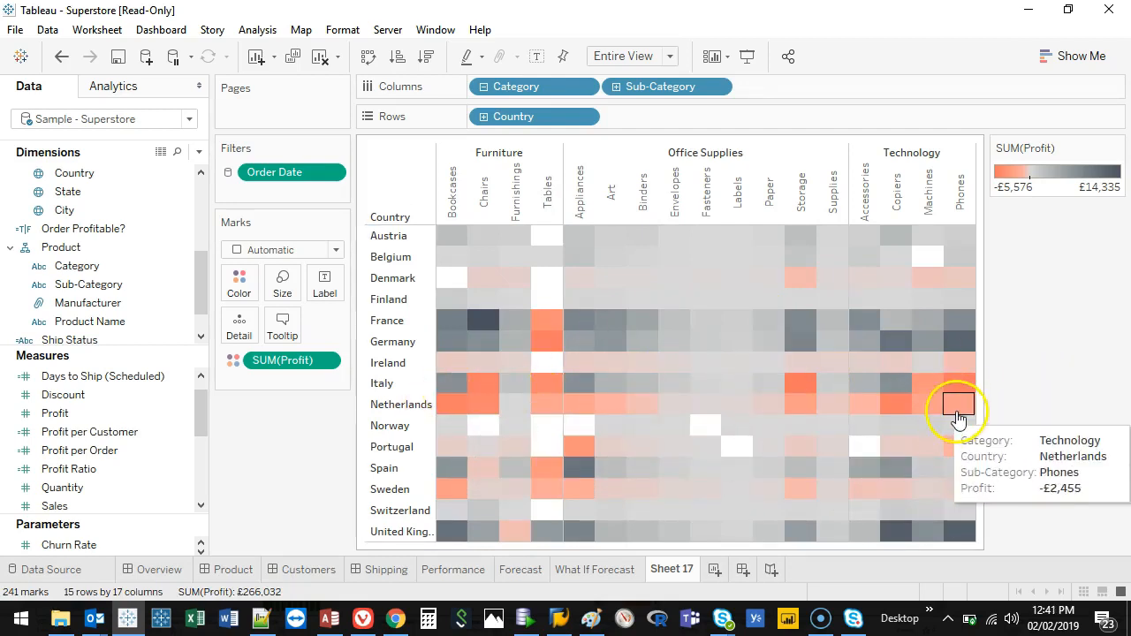
{"action": "left_click", "coordinate": [386, 385]}
{"action": "left_click", "coordinate": [386, 407], "text": "ctrl"}
{"action": "left_click", "coordinate": [547, 190], "text": "ctrl"}
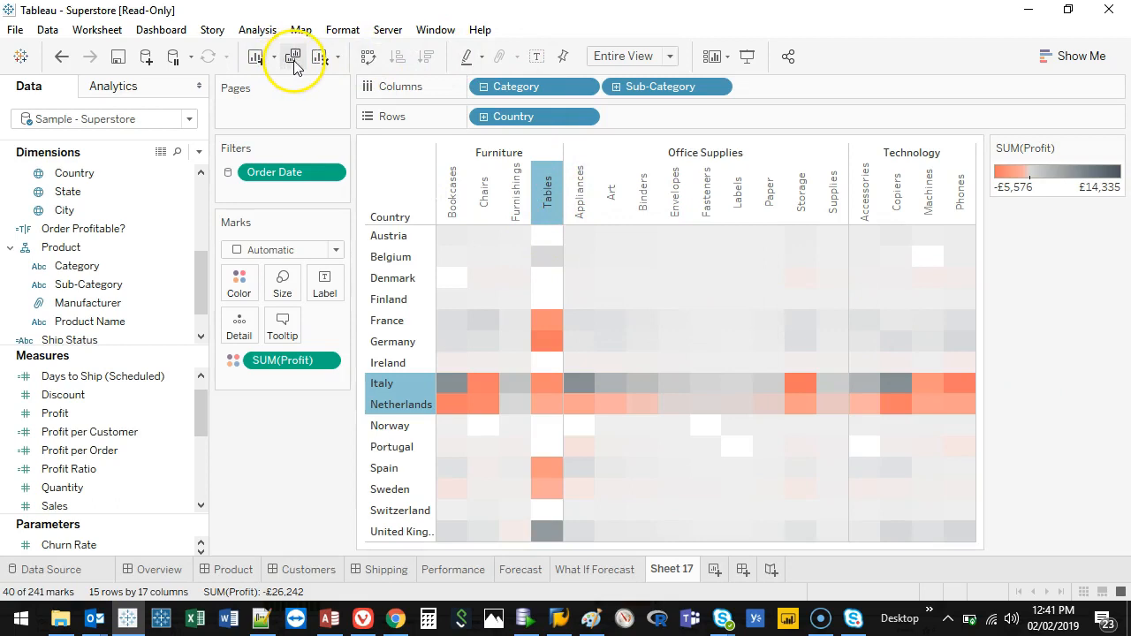
{"action": "mouse_move", "coordinate": [320, 50]}
{"action": "left_mouse_down"}
{"action": "mouse_move", "coordinate": [306, 26]}
{"action": "mouse_move", "coordinate": [320, 30]}
{"action": "mouse_move", "coordinate": [309, 33]}
{"action": "left_mouse_up"}
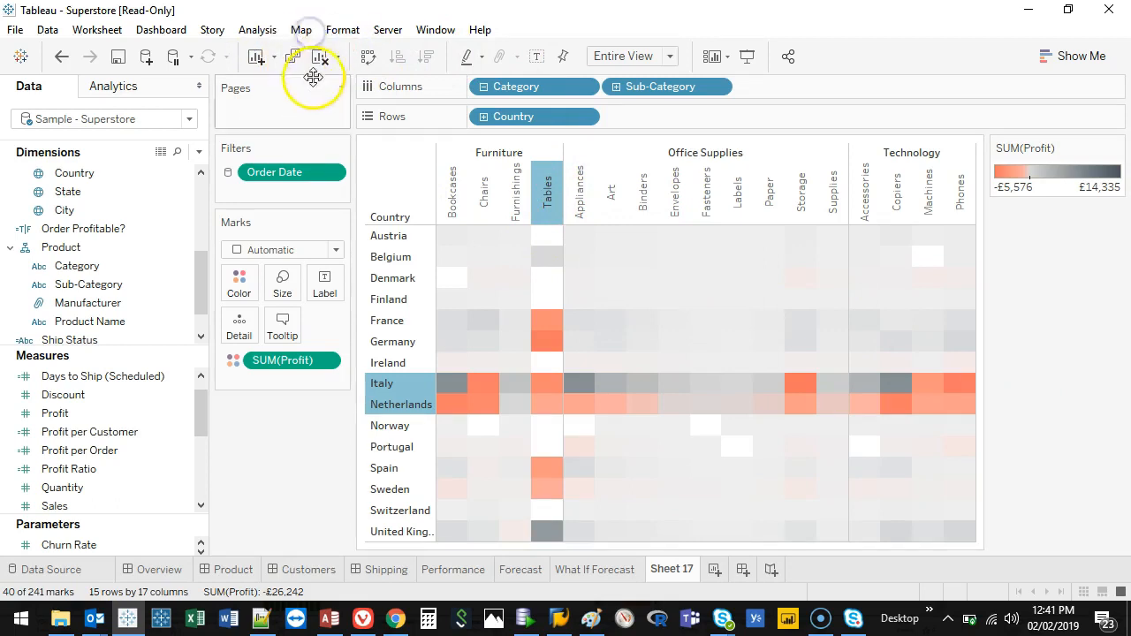
{"action": "left_click", "coordinate": [294, 56]}
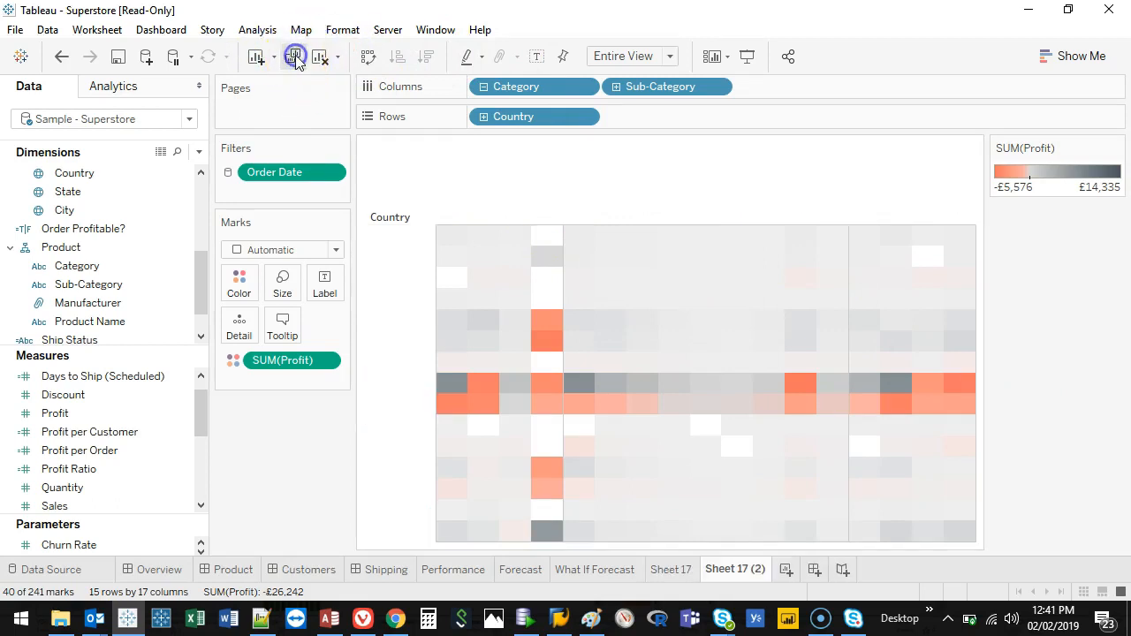
Return to Sheet 17 and clear its highlighted rows and column so the full heatmap is unselected.
{"action": "left_click", "coordinate": [668, 570]}
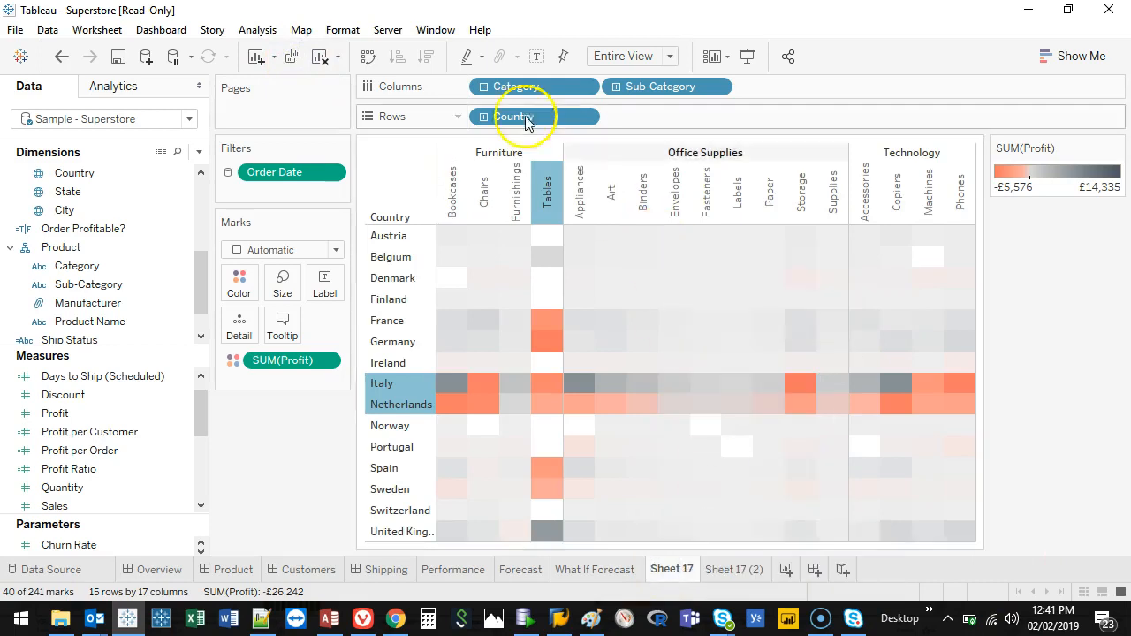
{"action": "left_click", "coordinate": [548, 208]}
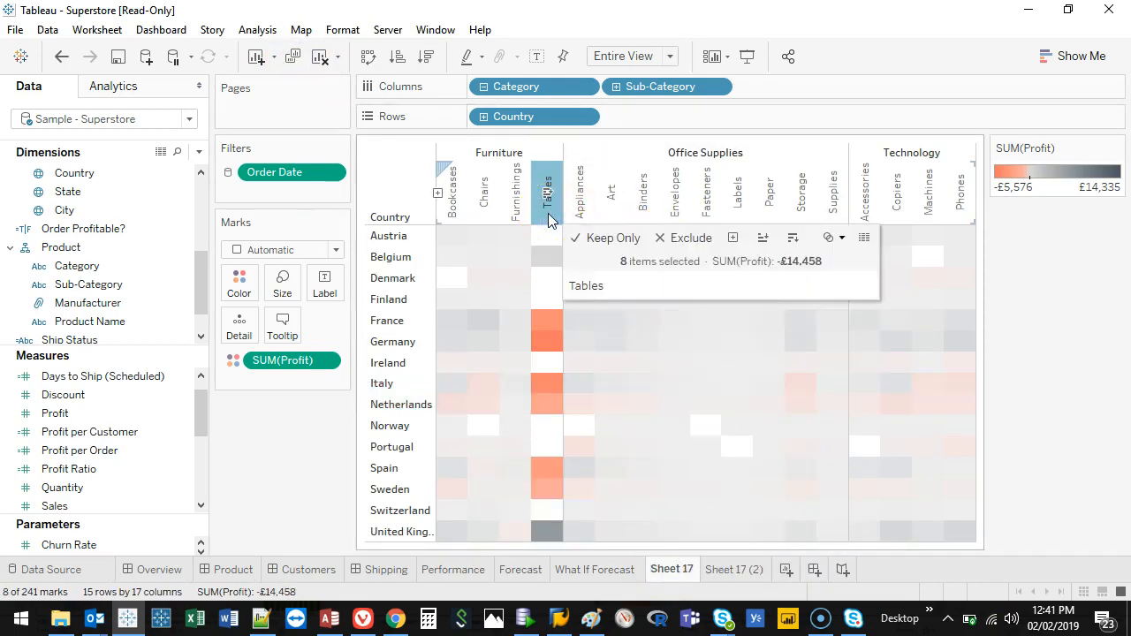
{"action": "left_click", "coordinate": [548, 213]}
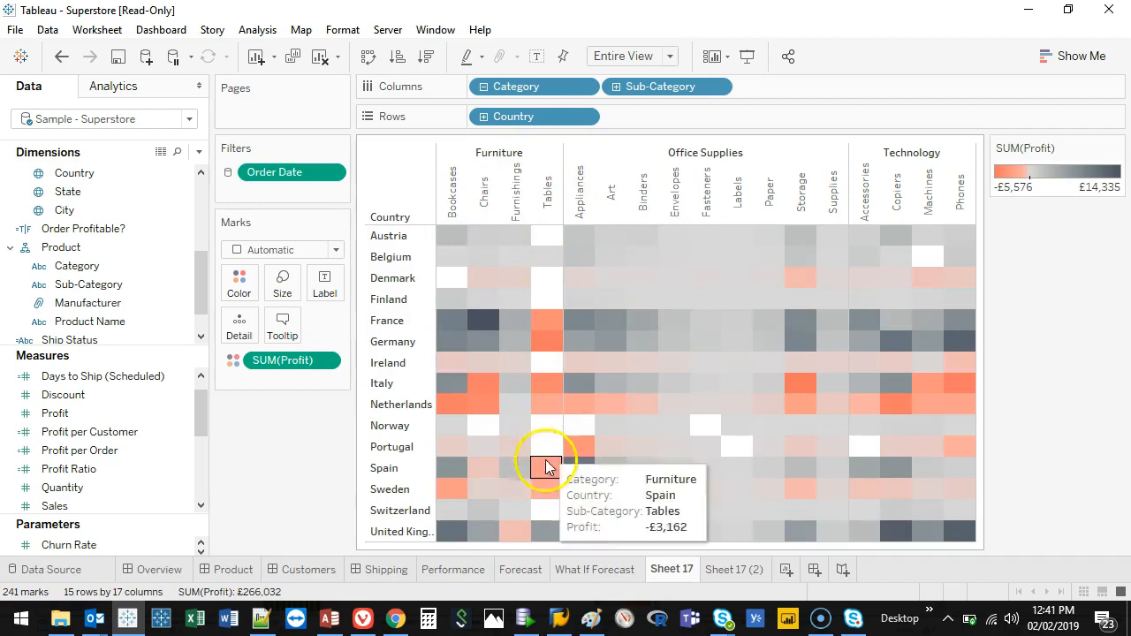
{"action": "left_click", "coordinate": [378, 384]}
{"action": "left_click", "coordinate": [380, 404]}
{"action": "left_click", "coordinate": [380, 404]}
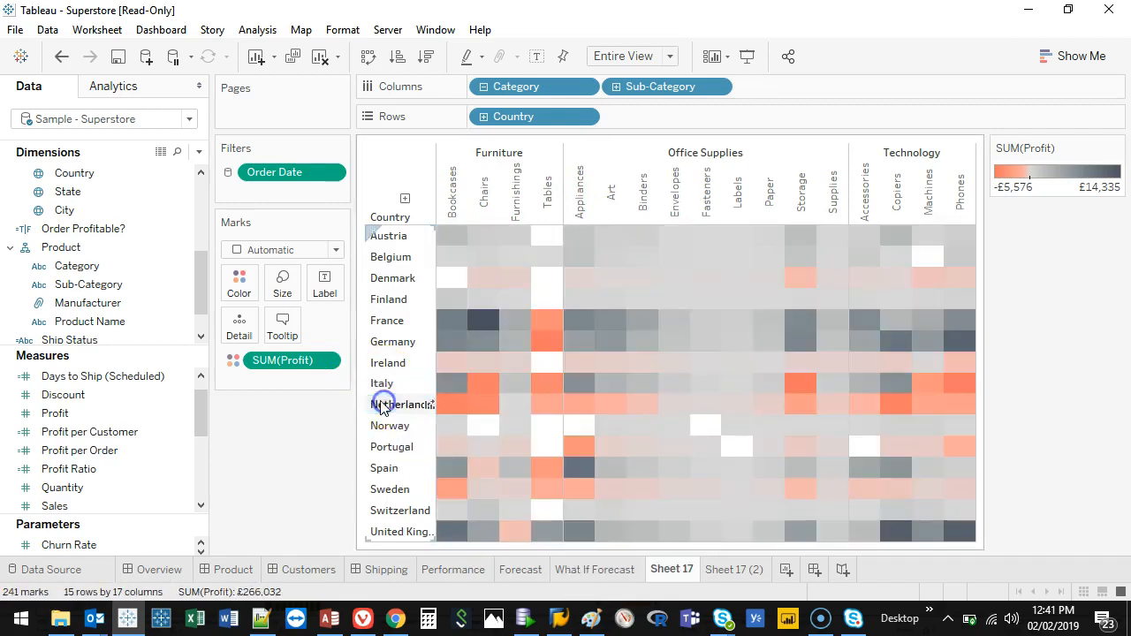
Hide the Profit colour legend on Sheet 17 (2) and replace the highlighted selection with a single cell.
{"action": "left_click", "coordinate": [742, 568]}
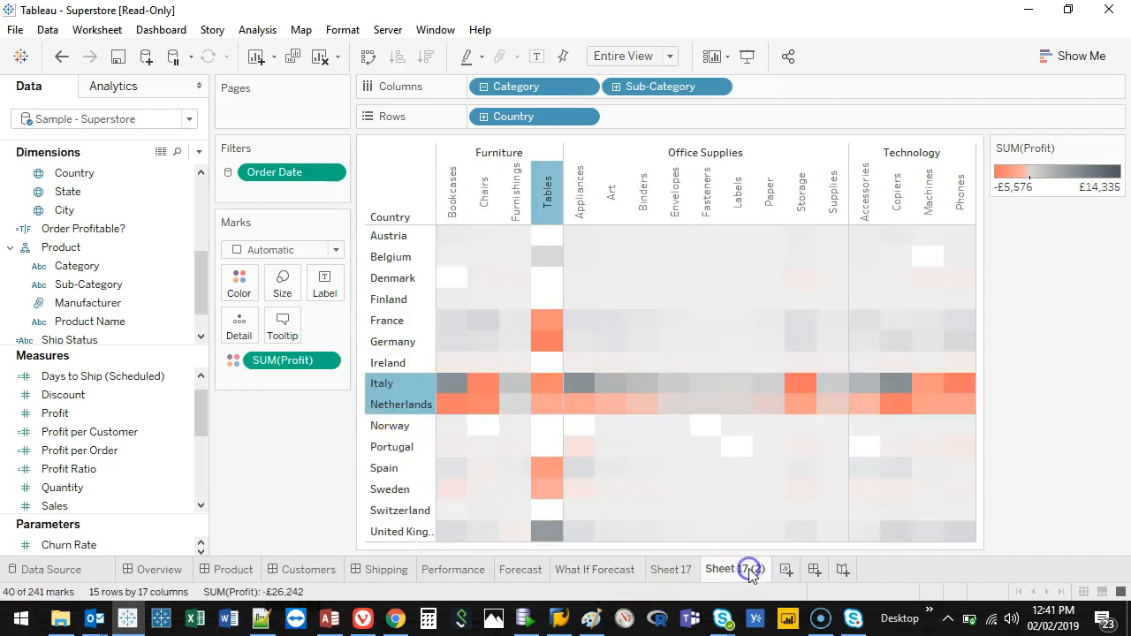
{"action": "left_click", "coordinate": [1115, 147]}
{"action": "left_click", "coordinate": [1078, 255]}
{"action": "left_click", "coordinate": [1096, 362]}
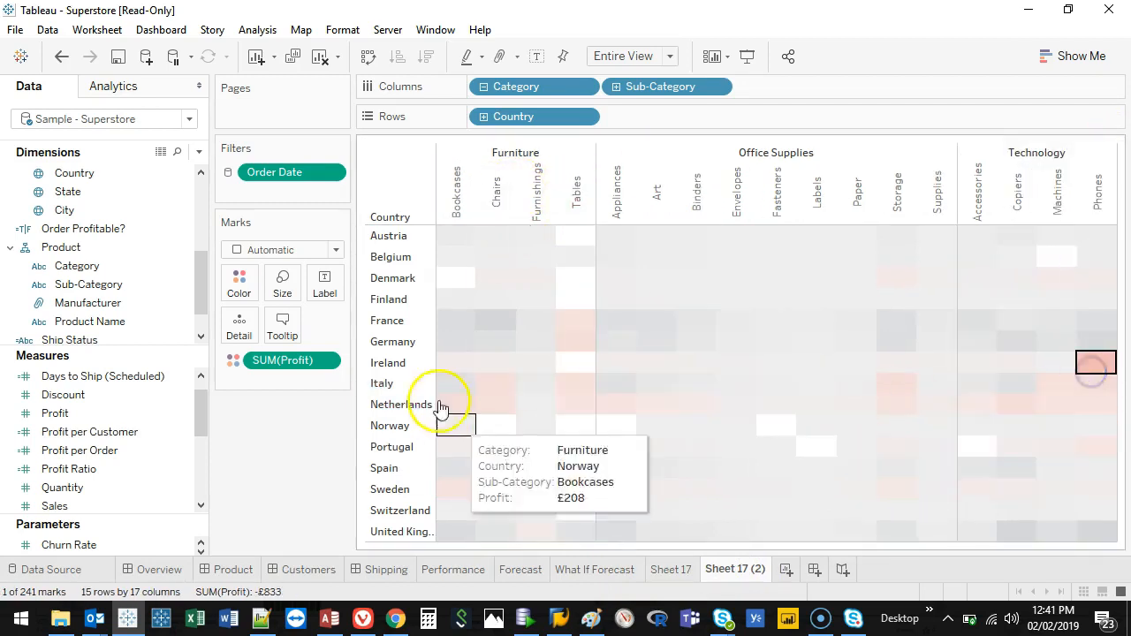
Try keeping only the Tables column with the Italy and Netherlands rows, and undo that filter.
{"action": "left_click", "coordinate": [573, 212]}
{"action": "left_click", "coordinate": [381, 383], "text": "ctrl"}
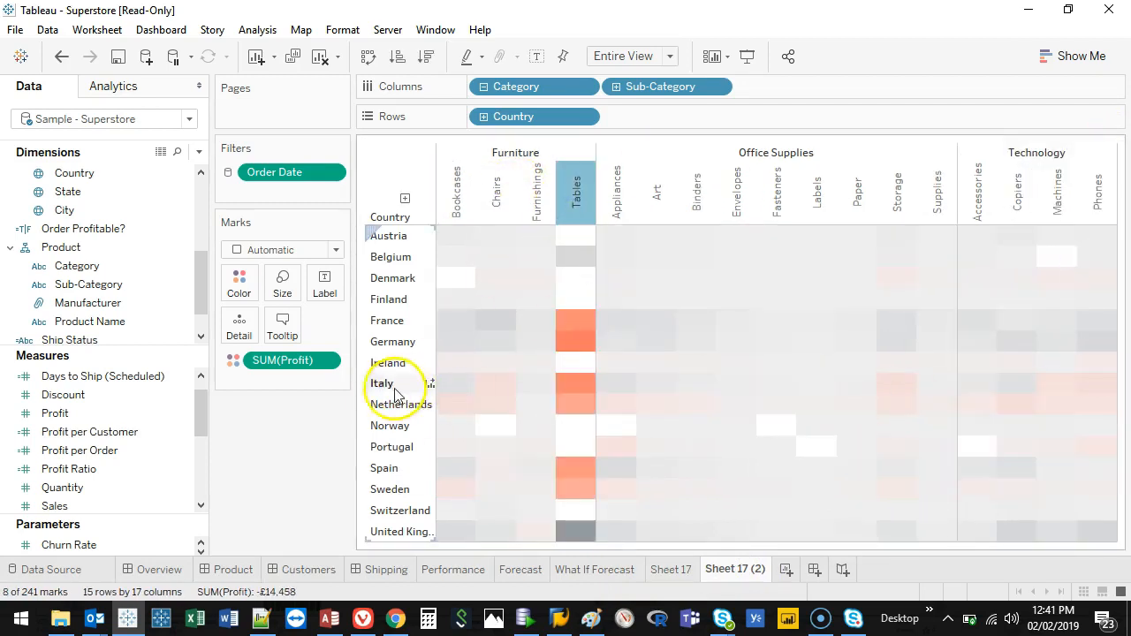
{"action": "left_click", "coordinate": [394, 406], "text": "ctrl"}
{"action": "left_click", "coordinate": [435, 432]}
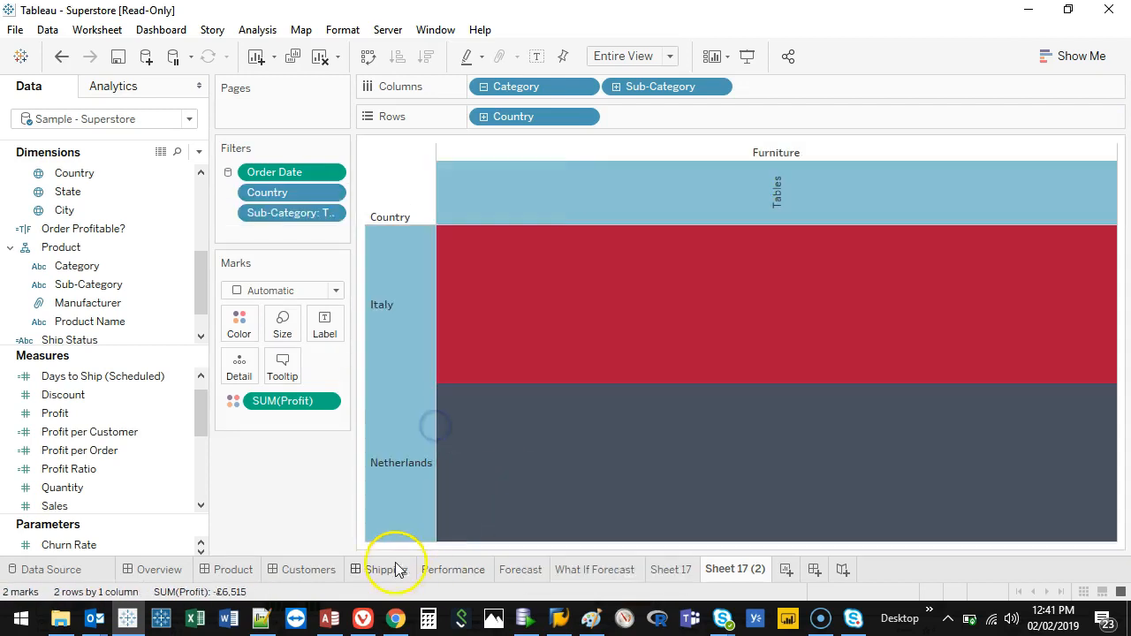
{"action": "left_click", "coordinate": [289, 492]}
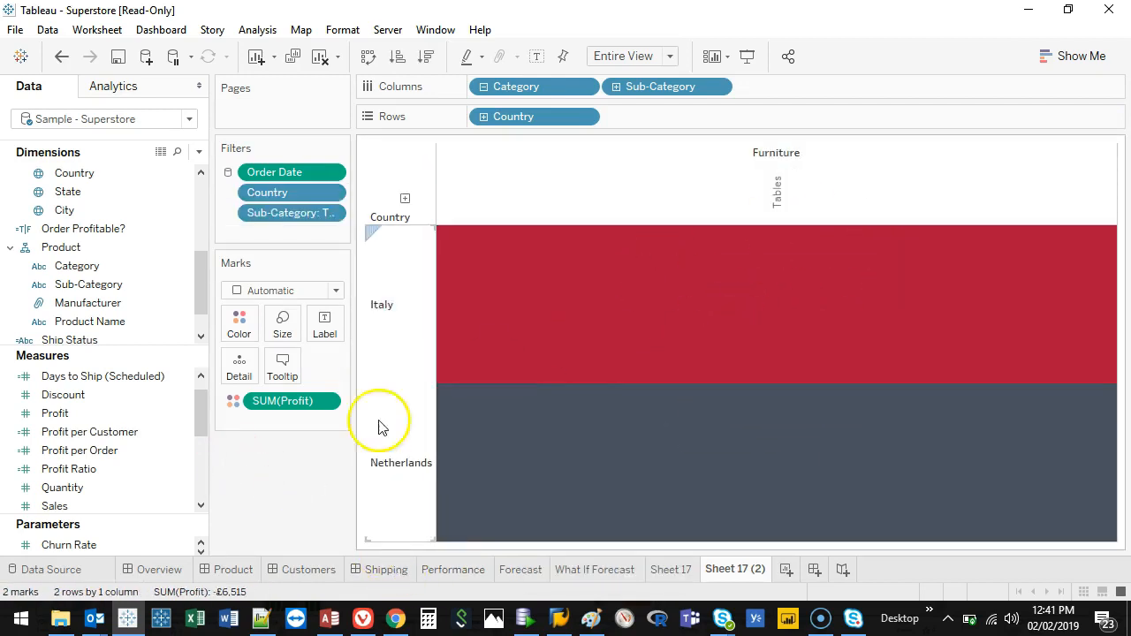
{"action": "left_click", "coordinate": [61, 56]}
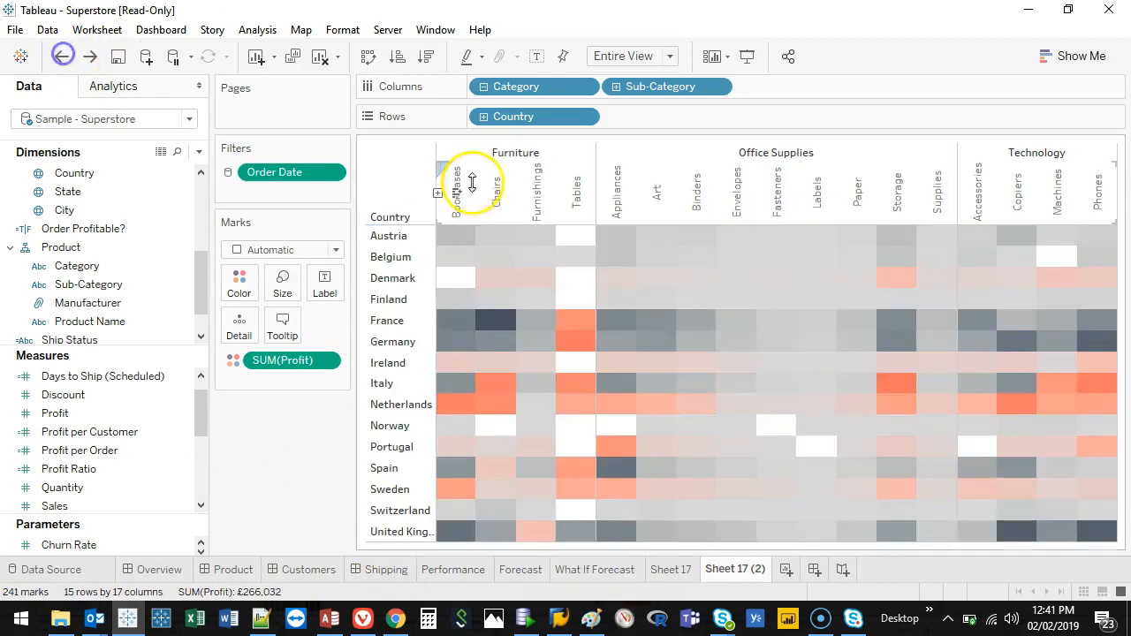
Filter the heatmap on Sheet 17 (2) to keep only the Italy and Netherlands rows.
{"action": "left_click", "coordinate": [395, 387]}
{"action": "left_click", "coordinate": [384, 412]}
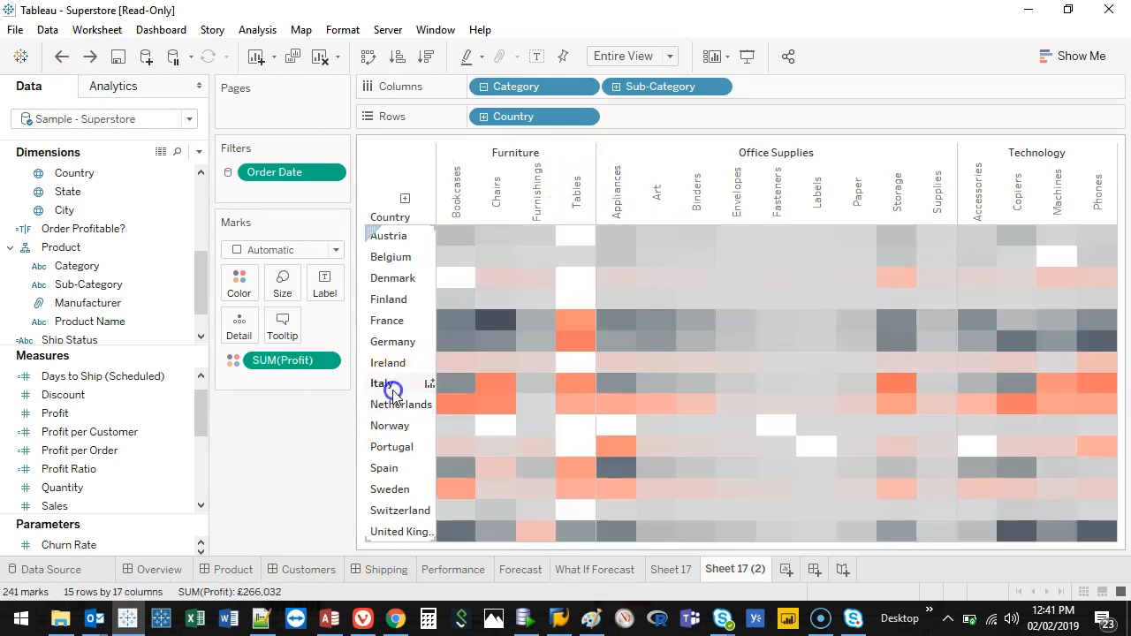
{"action": "left_click", "coordinate": [392, 390]}
{"action": "left_click", "coordinate": [389, 404], "text": "ctrl"}
{"action": "left_click", "coordinate": [436, 427]}
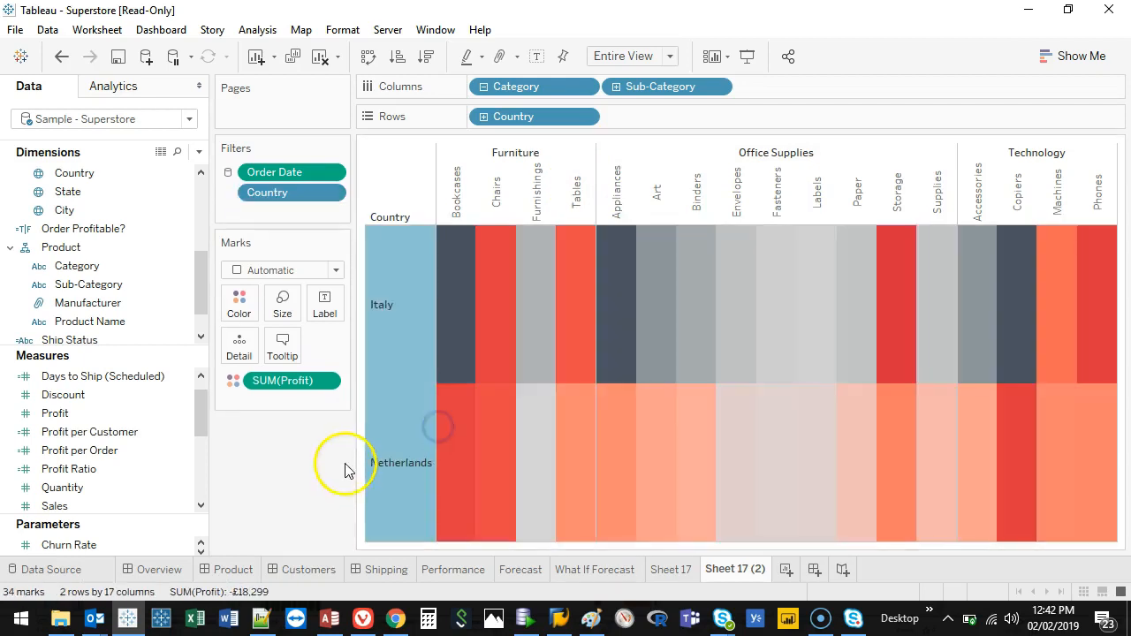
Drill the Country rows down the location hierarchy to State and City.
{"action": "left_click", "coordinate": [483, 117]}
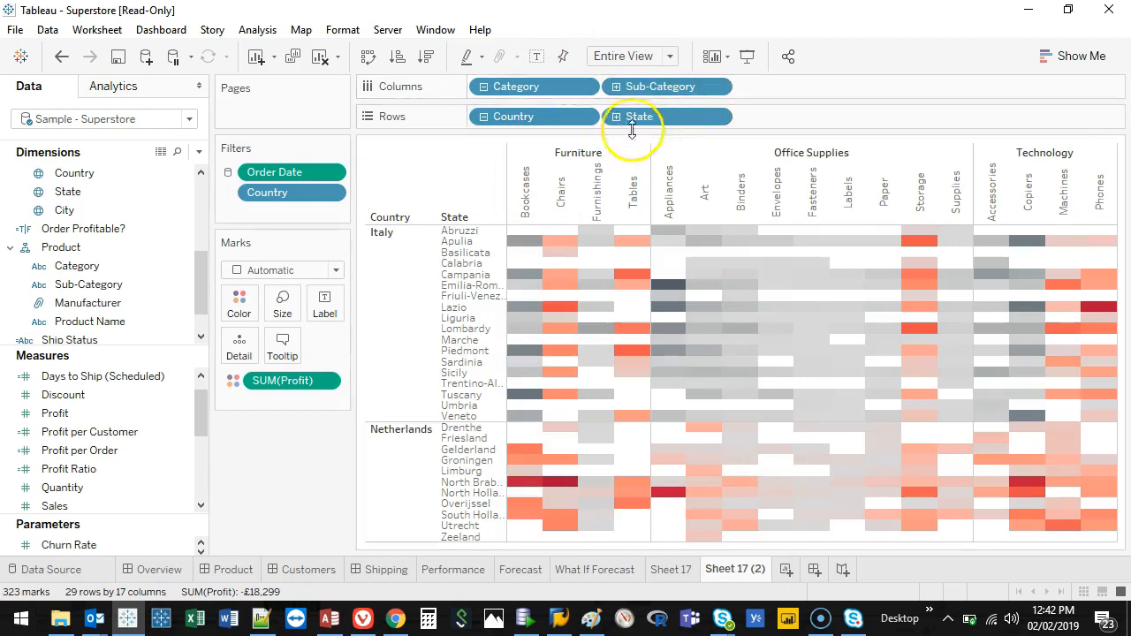
{"action": "left_click", "coordinate": [617, 117]}
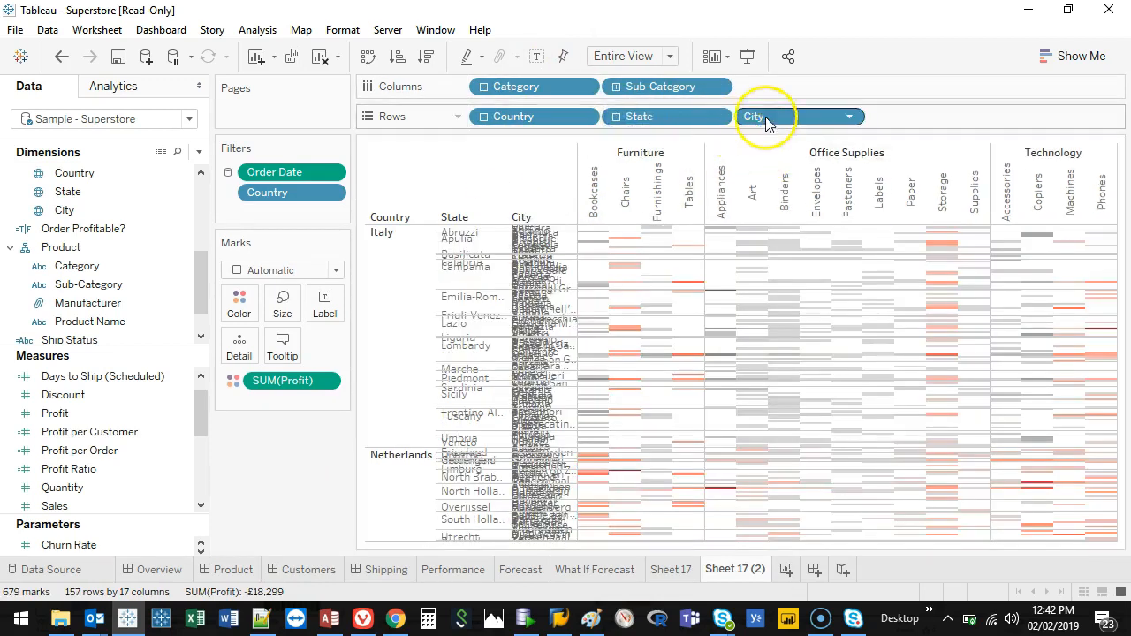
Roll the rows back up from City to State level and clear any header selection.
{"action": "left_click", "coordinate": [615, 117]}
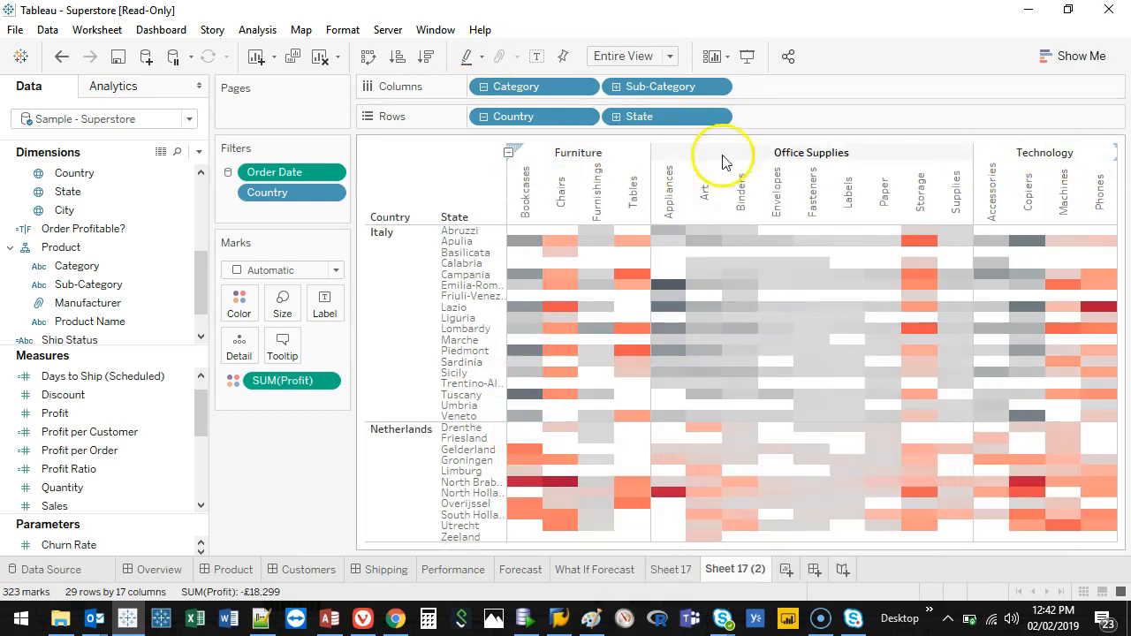
{"action": "left_click", "coordinate": [581, 154]}
{"action": "left_click", "coordinate": [581, 154]}
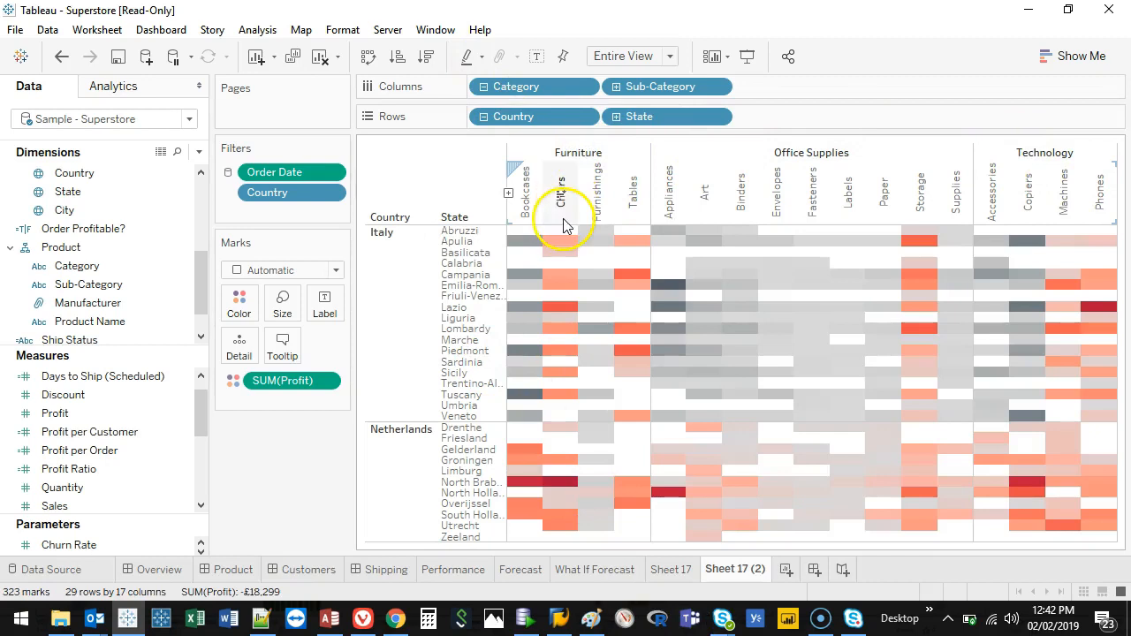
Select the Chairs, Tables, Storage, Machines and Phones columns together in the heatmap.
{"action": "left_click", "coordinate": [563, 214]}
{"action": "left_click", "coordinate": [634, 211], "text": "ctrl"}
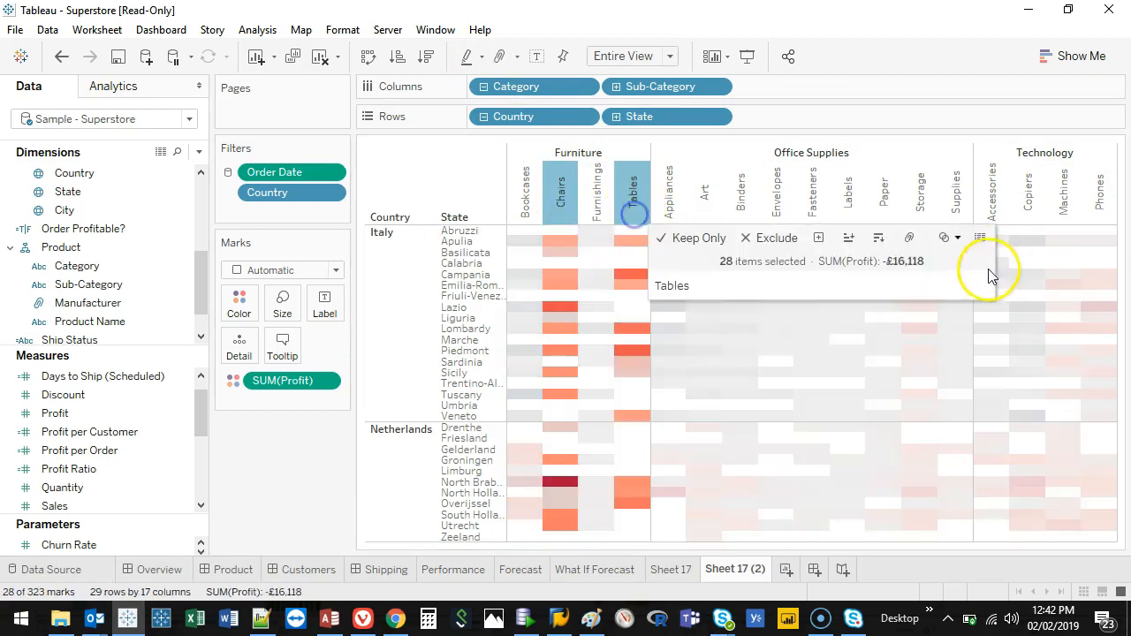
{"action": "left_click", "coordinate": [924, 201], "text": "ctrl"}
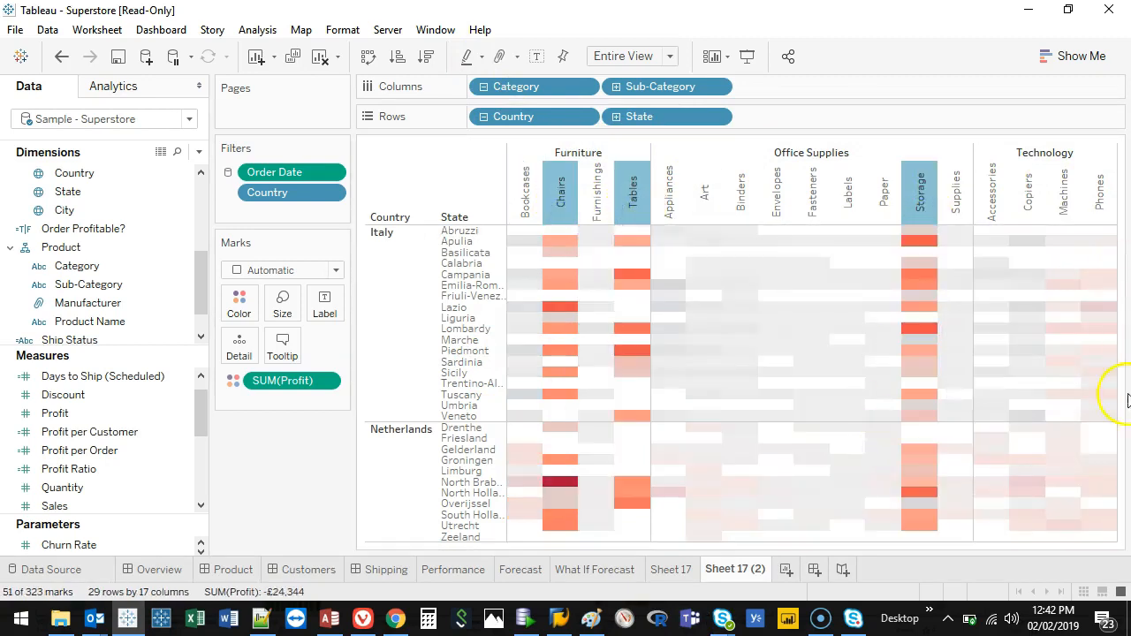
{"action": "left_click", "coordinate": [1063, 207], "text": "ctrl"}
{"action": "left_click", "coordinate": [1104, 210], "text": "ctrl"}
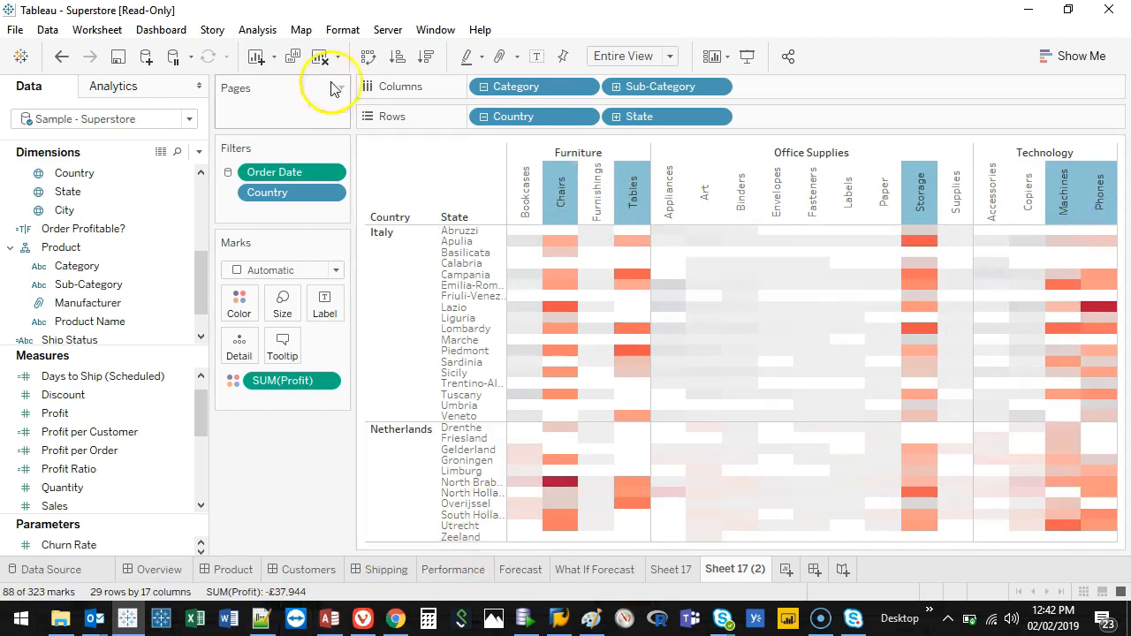
Duplicate Sheet 17 (2) and keep only the selected sub-category columns on the copy.
{"action": "left_click", "coordinate": [293, 56]}
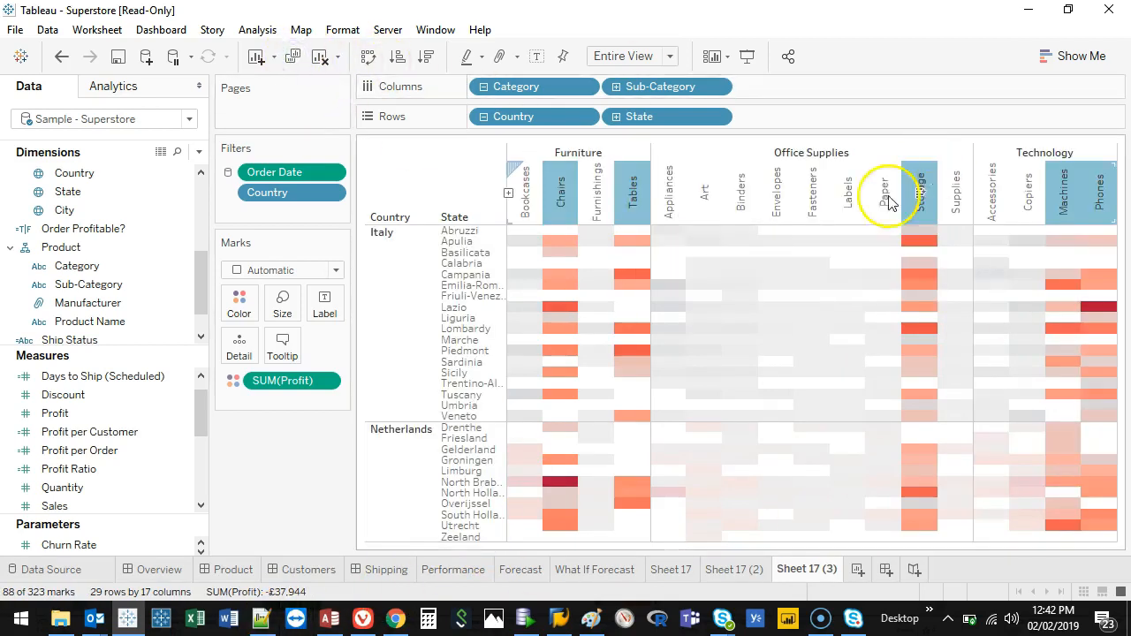
{"action": "mouse_move", "coordinate": [635, 218]}
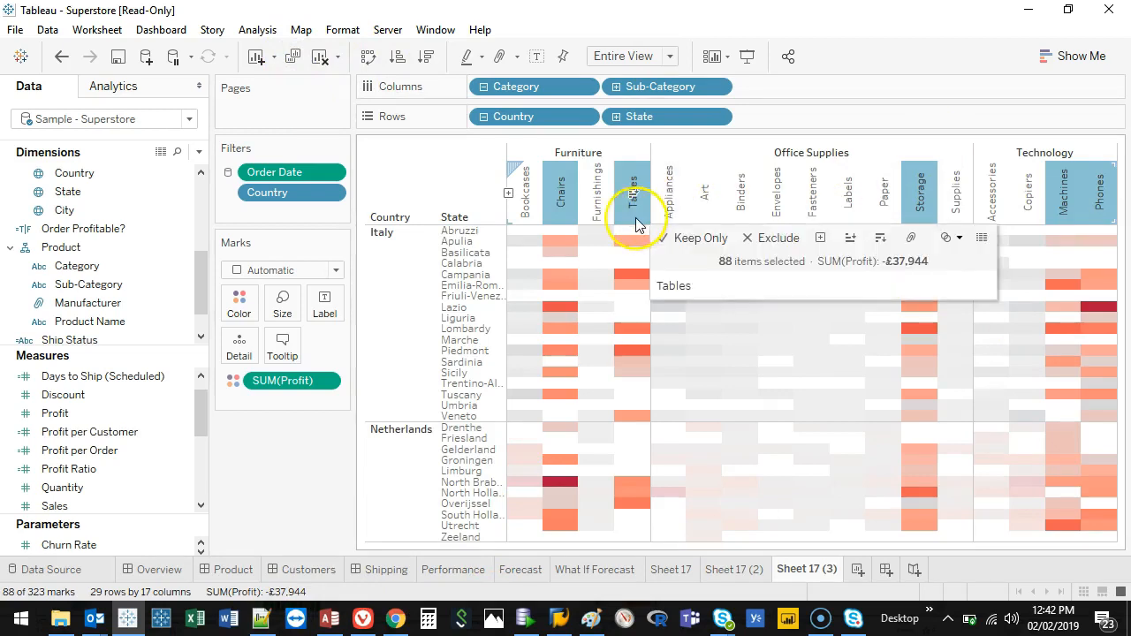
{"action": "left_click", "coordinate": [680, 238]}
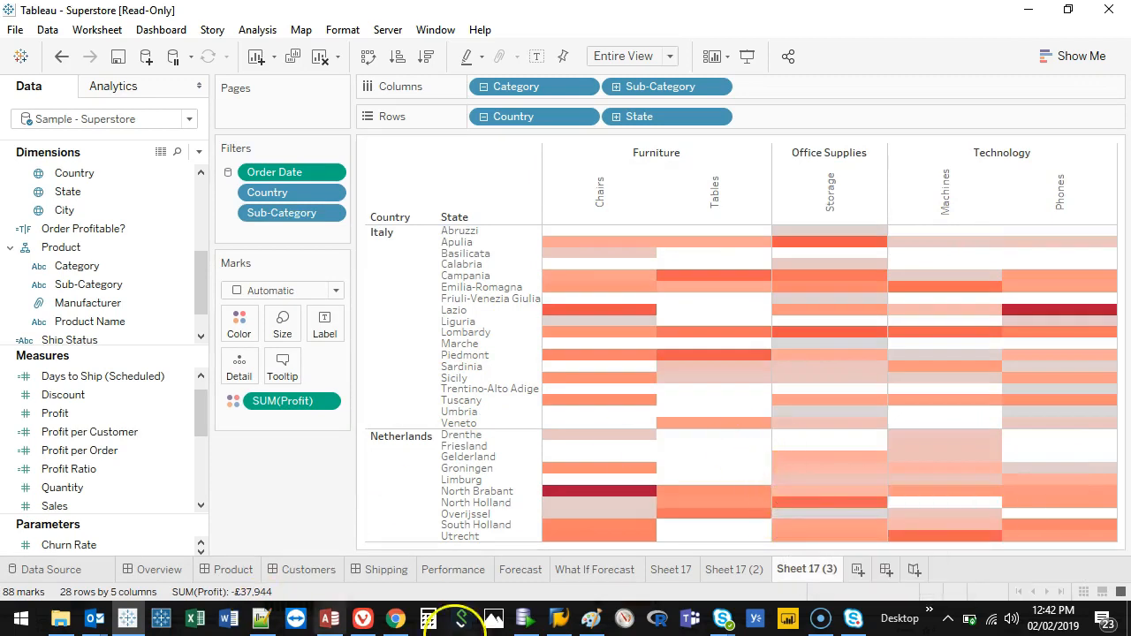
Label the heatmap cells with a copy of SUM(Profit) and set the mark type to Square.
{"action": "left_click_drag", "start_coordinate": [282, 403], "coordinate": [324, 328]}
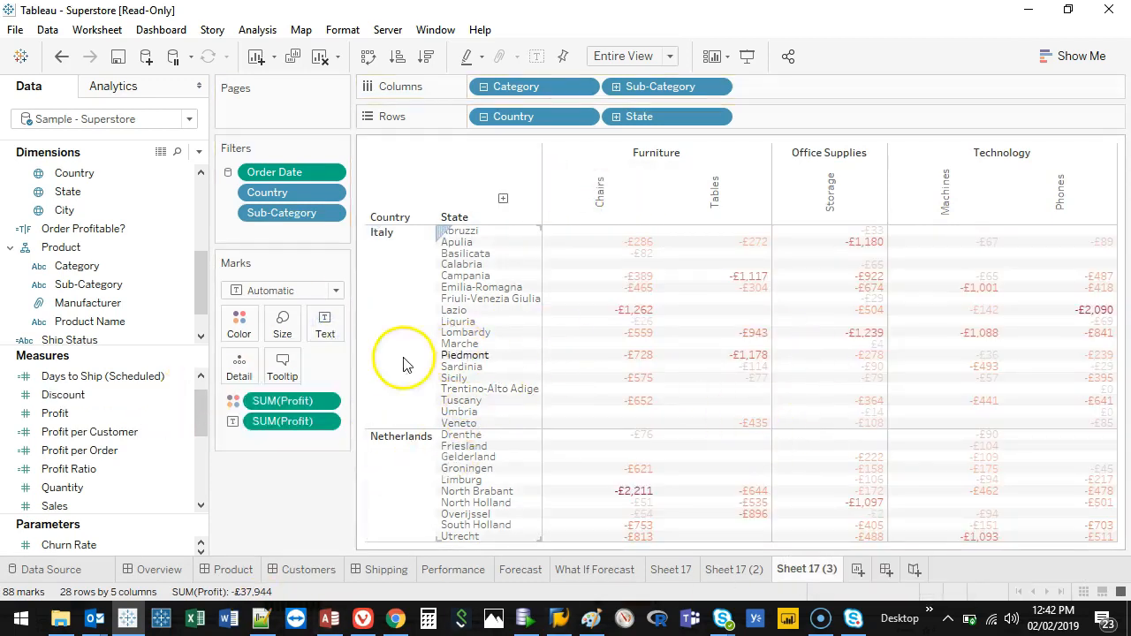
{"action": "left_click", "coordinate": [284, 291]}
{"action": "left_click", "coordinate": [256, 382]}
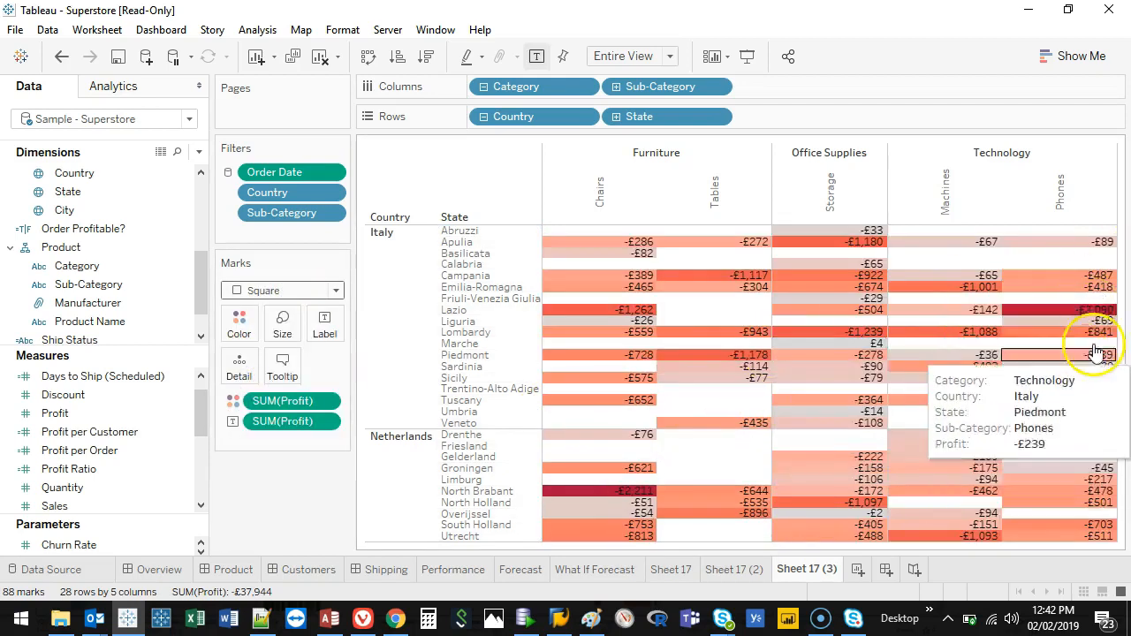
Highlight the North Brabant Chairs and Lazio Phones cells in turn to inspect the largest losses, and clear the selection.
{"action": "left_click", "coordinate": [619, 490]}
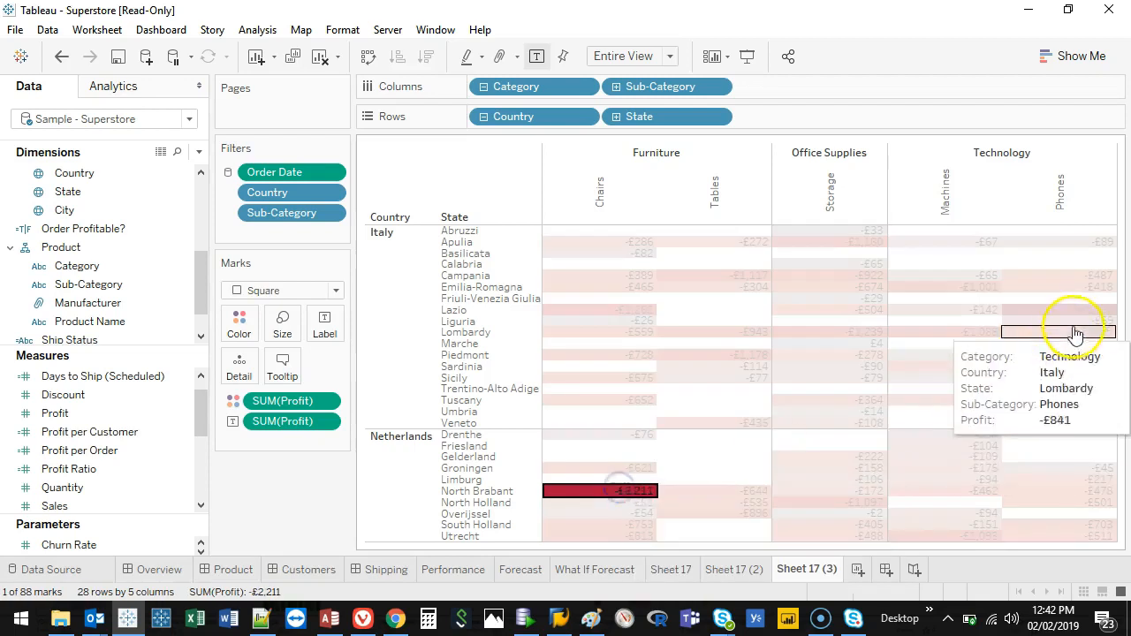
{"action": "left_click", "coordinate": [1081, 310]}
{"action": "left_click", "coordinate": [963, 434]}
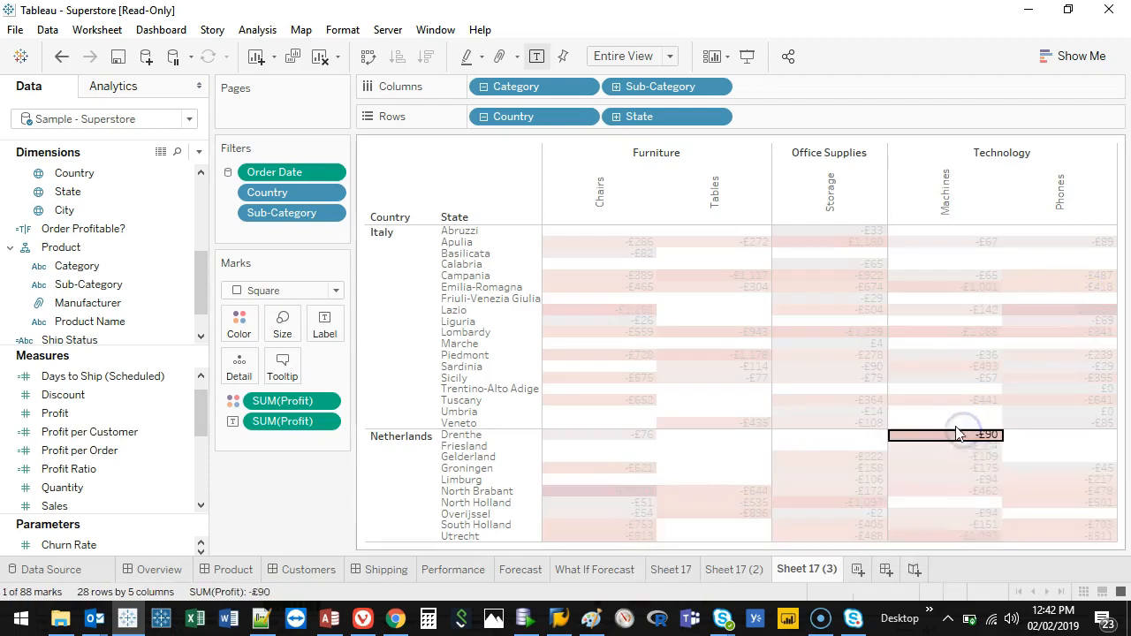
{"action": "left_click", "coordinate": [961, 432]}
Add a Profit filter on all individual values and apply an upper limit of -1,966.
{"action": "left_click_drag", "start_coordinate": [281, 421], "coordinate": [279, 228]}
{"action": "double_click", "coordinate": [515, 196]}
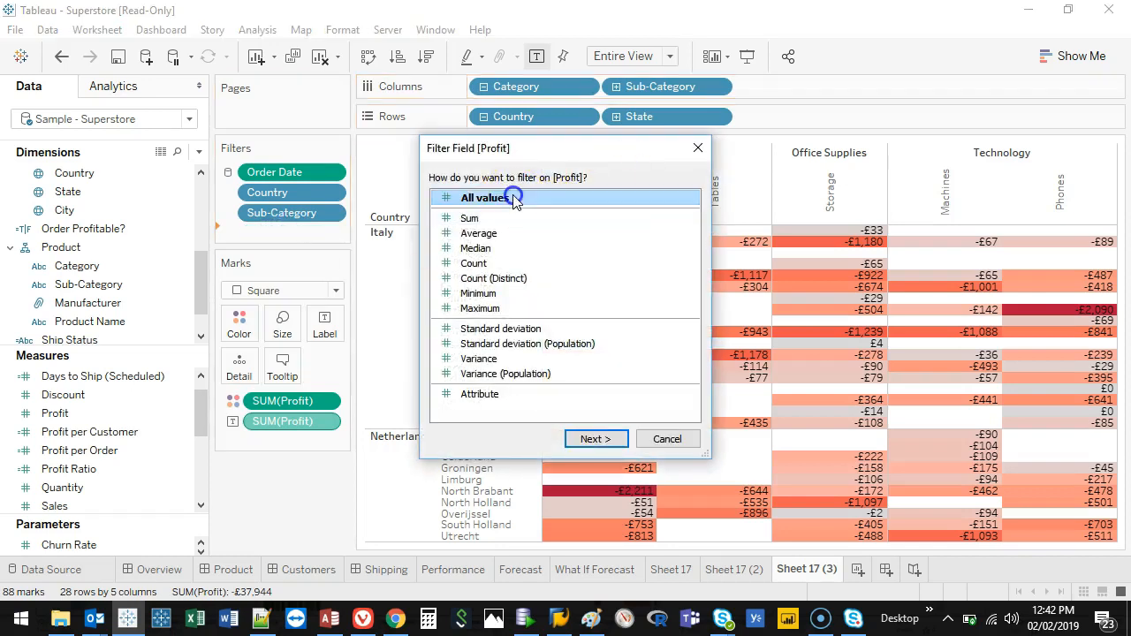
{"action": "left_click_drag", "start_coordinate": [676, 152], "coordinate": [401, 57]}
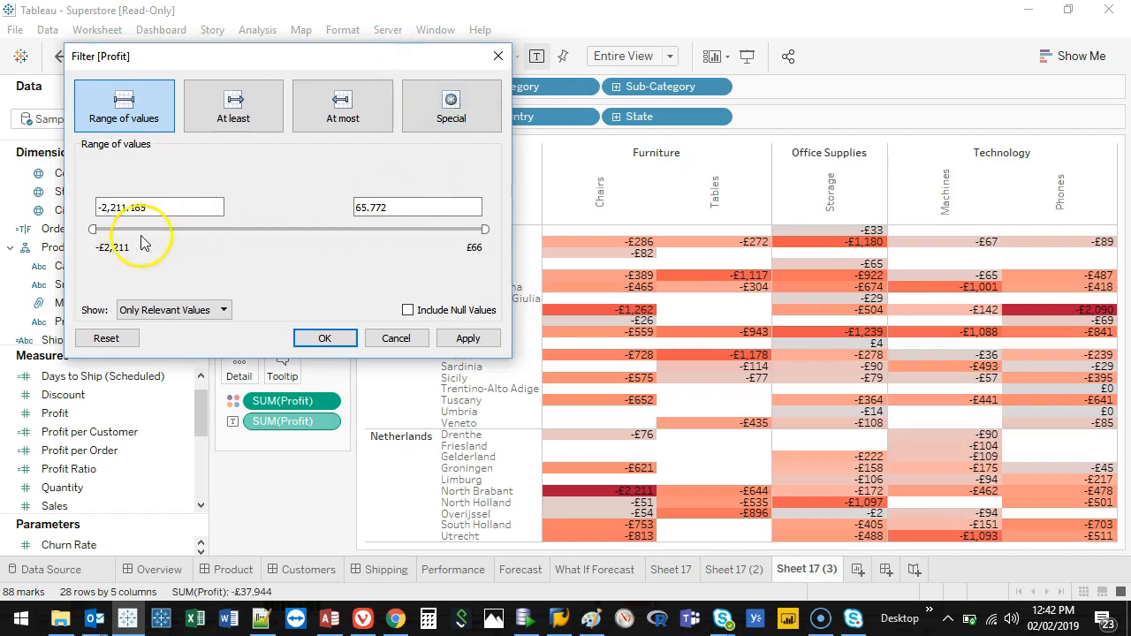
{"action": "left_click_drag", "start_coordinate": [486, 227], "coordinate": [142, 239]}
{"action": "left_click", "coordinate": [467, 338]}
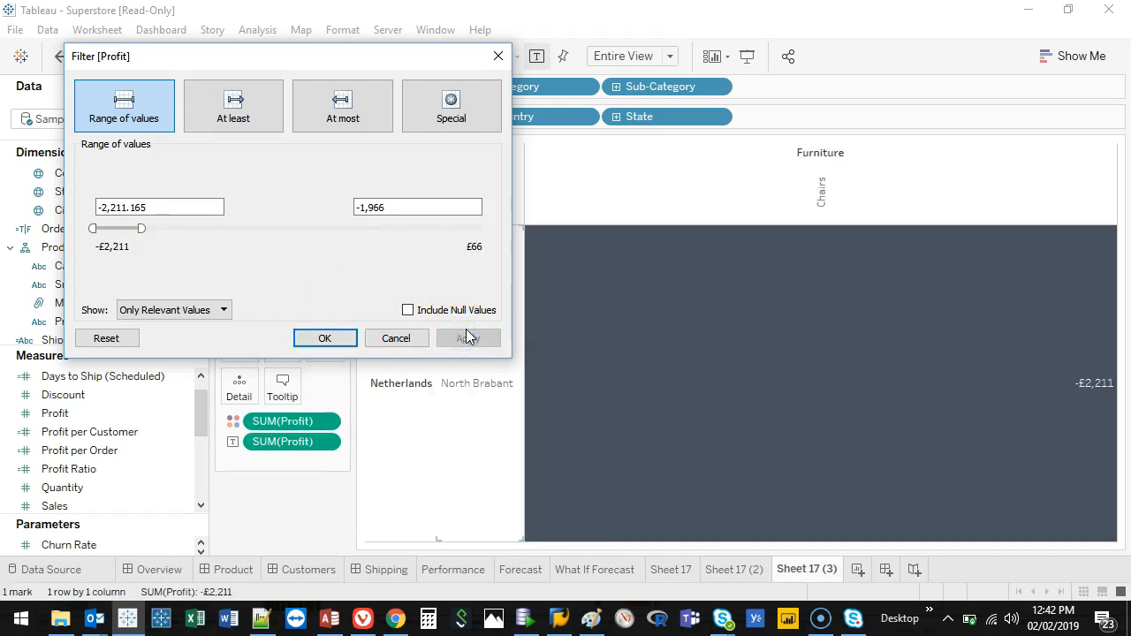
Raise the Profit filter's upper limit to -483 and accept the filter.
{"action": "left_click_drag", "start_coordinate": [141, 229], "coordinate": [391, 229]}
{"action": "left_click", "coordinate": [477, 336]}
{"action": "left_click", "coordinate": [468, 338]}
{"action": "left_click", "coordinate": [477, 336]}
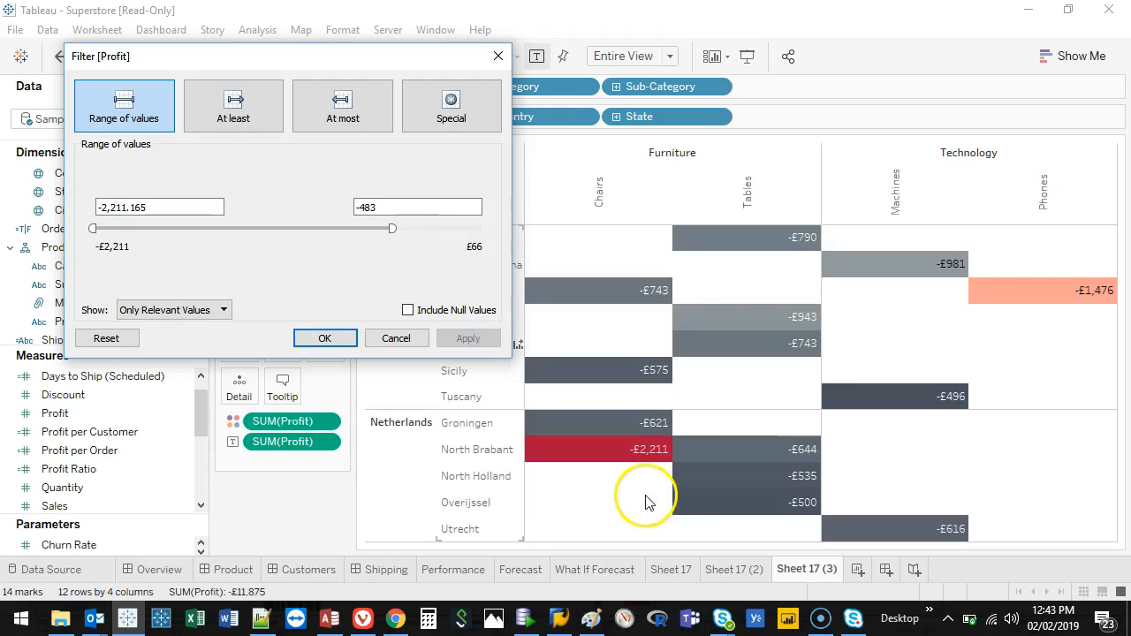
{"action": "left_click", "coordinate": [325, 337]}
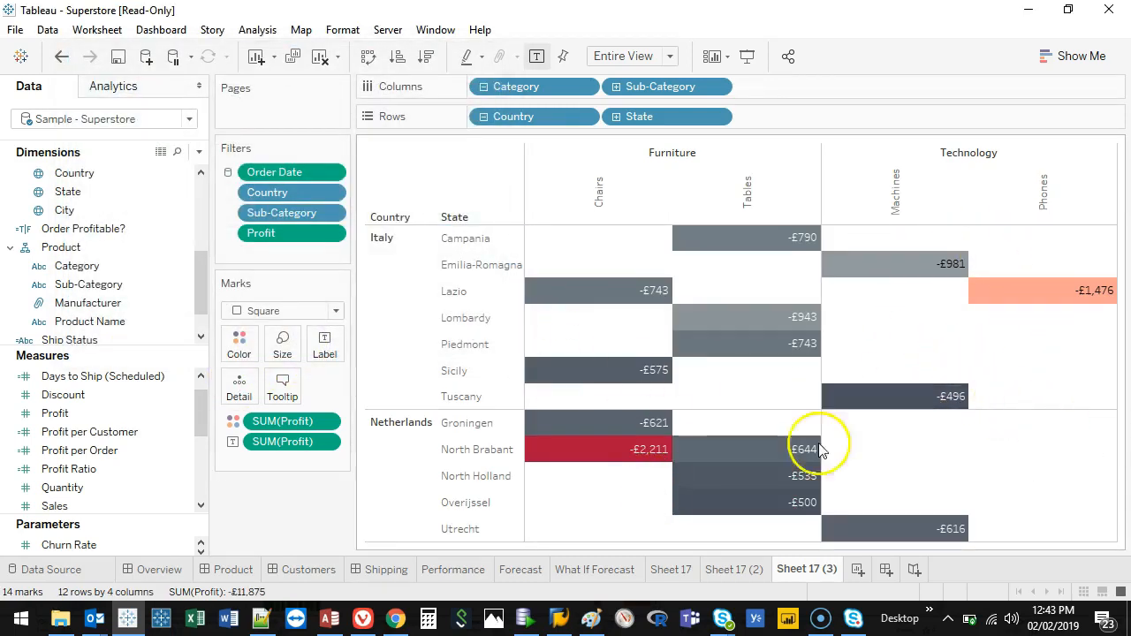
Highlight the North Brabant row and the Lazio row in turn to examine their losses, and clear the selection.
{"action": "left_click", "coordinate": [458, 465]}
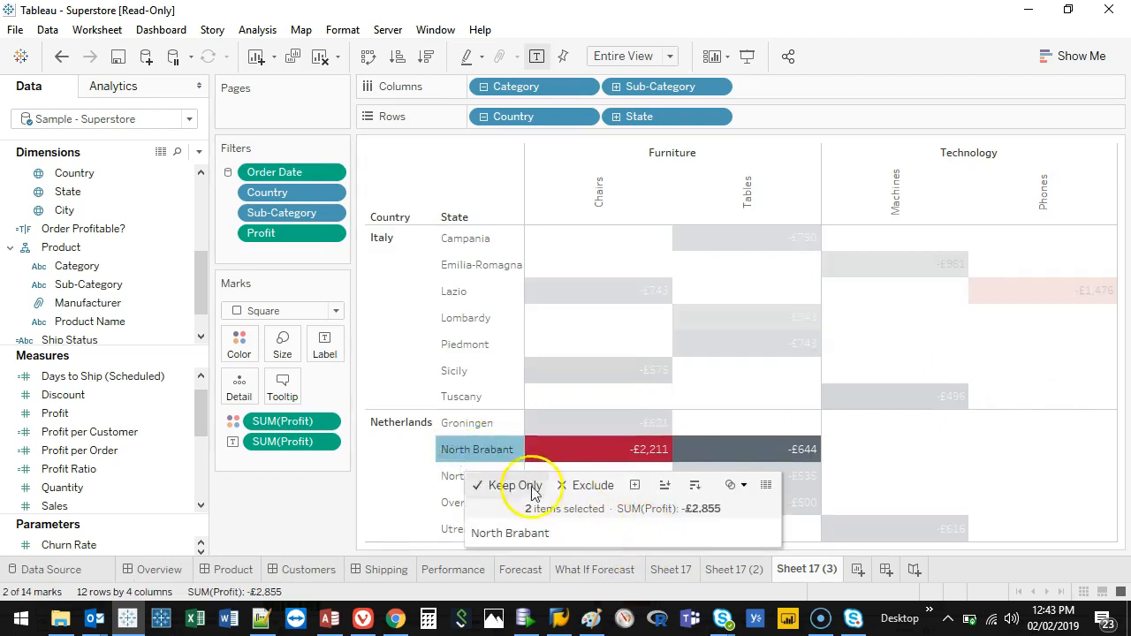
{"action": "left_click", "coordinate": [1007, 456]}
{"action": "left_click", "coordinate": [451, 292]}
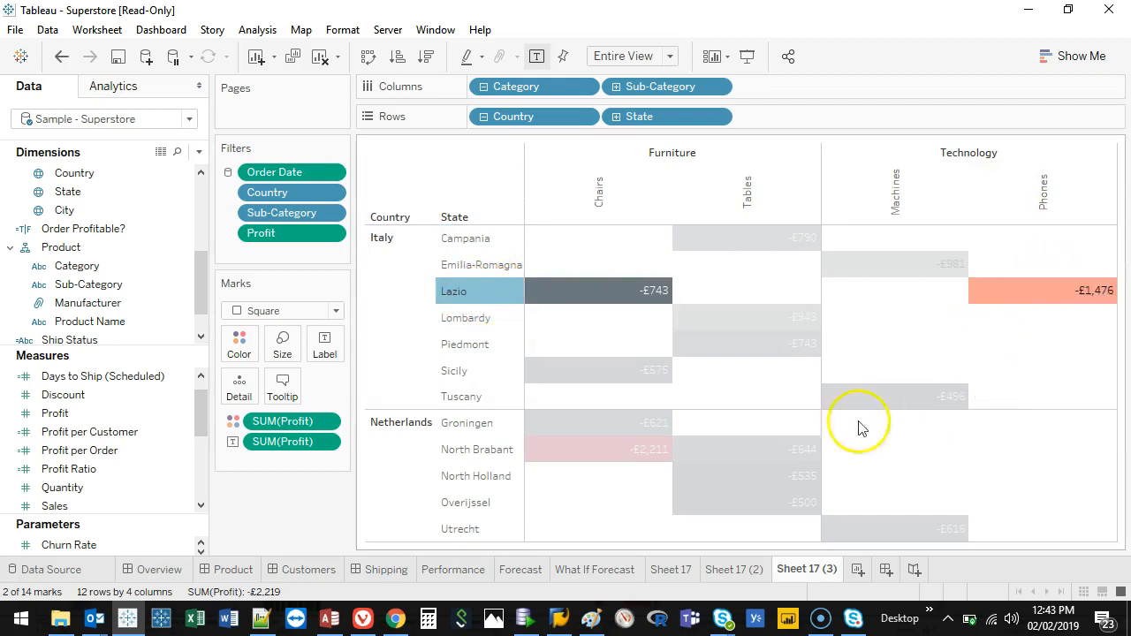
{"action": "left_click", "coordinate": [472, 288]}
Switch to Sheet 17 and widen the Country header column so United Kingdom fits in full.
{"action": "left_click", "coordinate": [670, 569]}
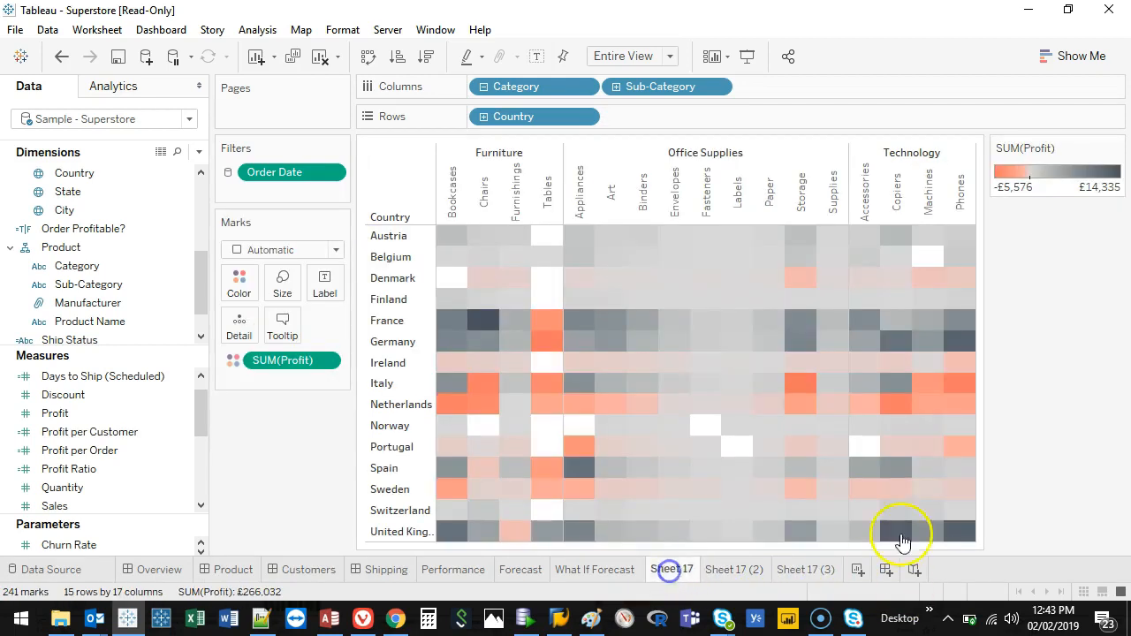
{"action": "mouse_move", "coordinate": [559, 340]}
{"action": "left_click_drag", "start_coordinate": [435, 377], "coordinate": [463, 385]}
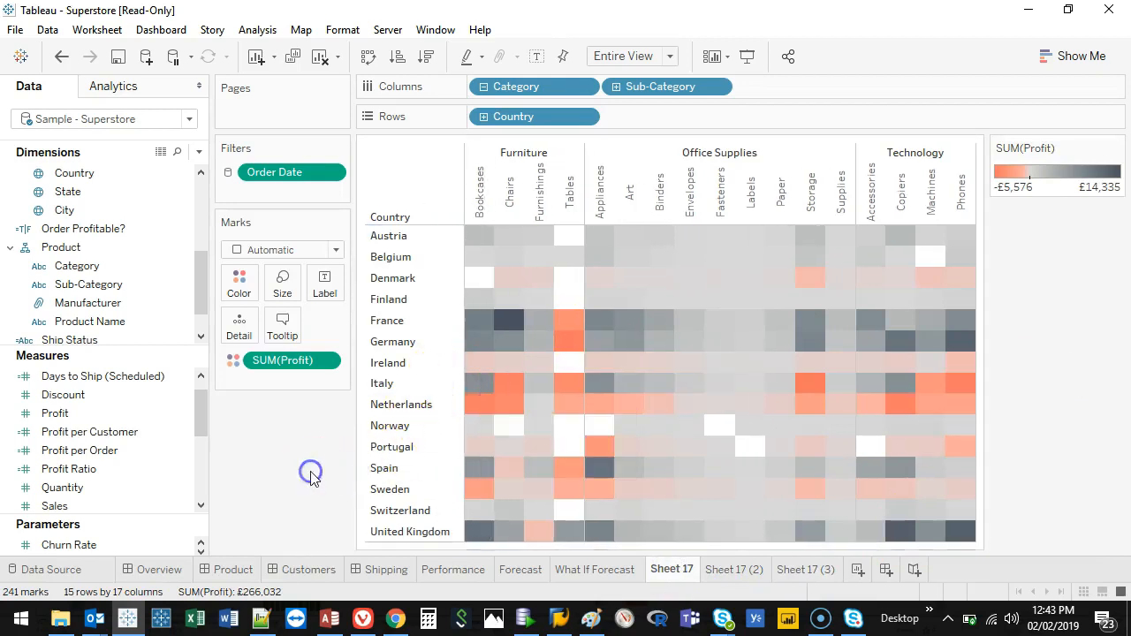
Review the Netherlands Copiers cell on Sheet 17 and the state heatmap on Sheet 17 (2), and return to Sheet 17 (3).
{"action": "mouse_move", "coordinate": [907, 421]}
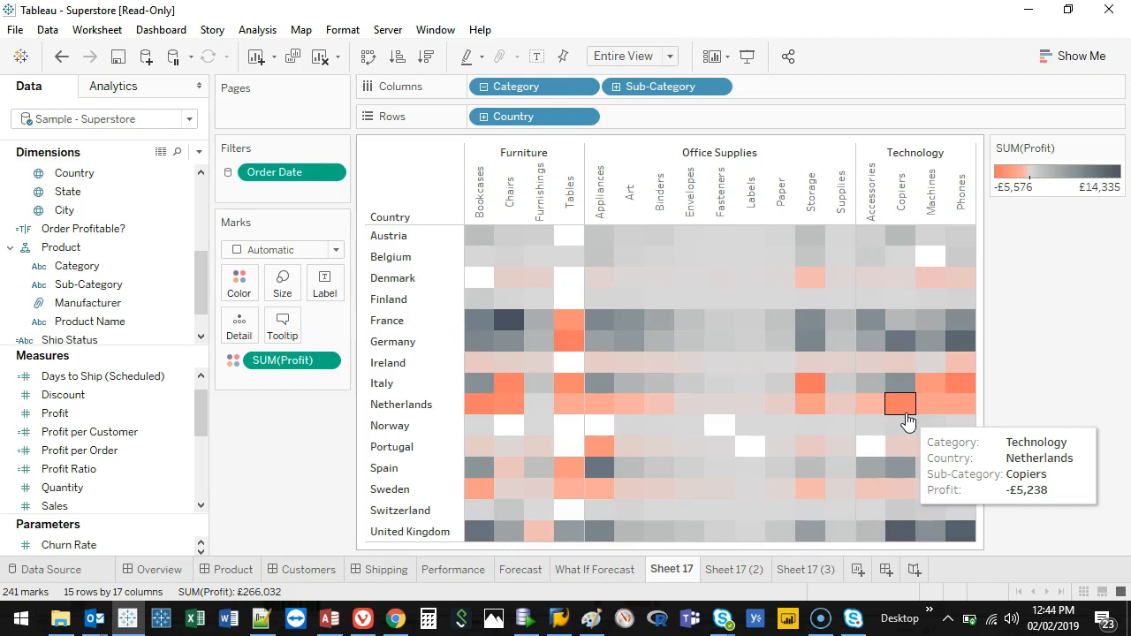
{"action": "left_click", "coordinate": [717, 568]}
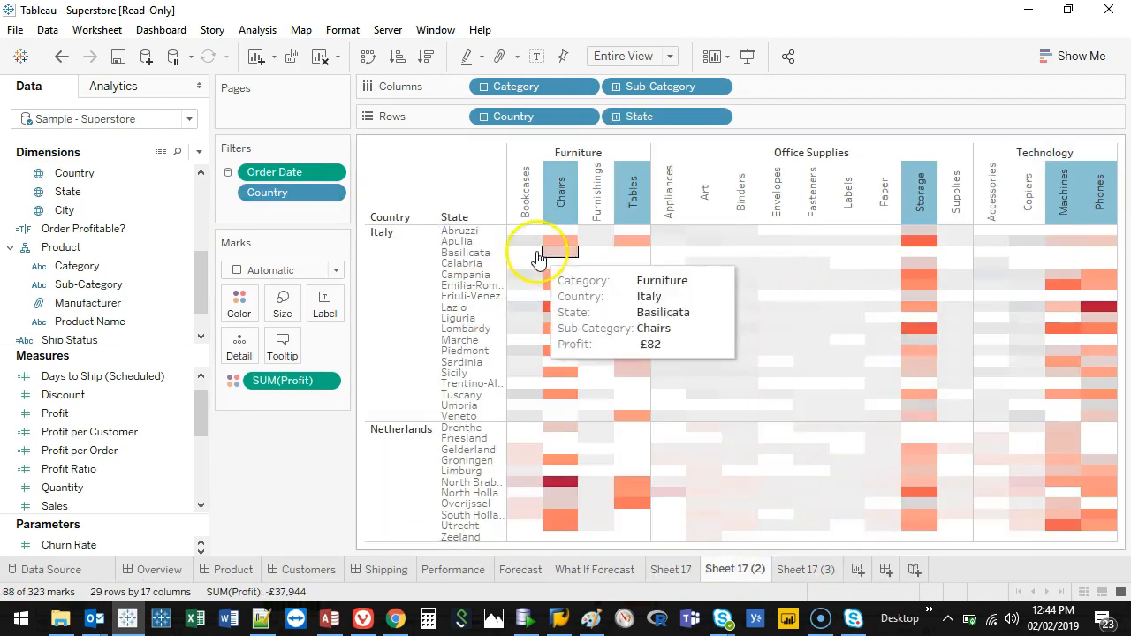
{"action": "left_click", "coordinate": [806, 569]}
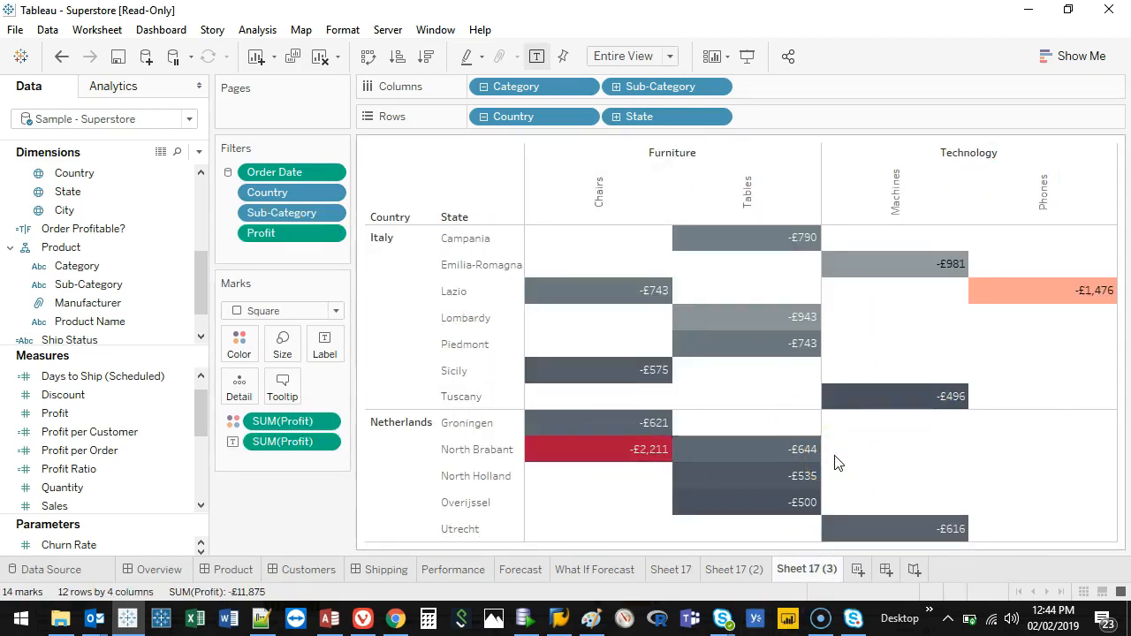
Exclude the North Brabant Chairs and Lazio Phones cells from Sheet 17 (3).
{"action": "left_click", "coordinate": [613, 449]}
{"action": "left_click", "coordinate": [1060, 292], "text": "ctrl"}
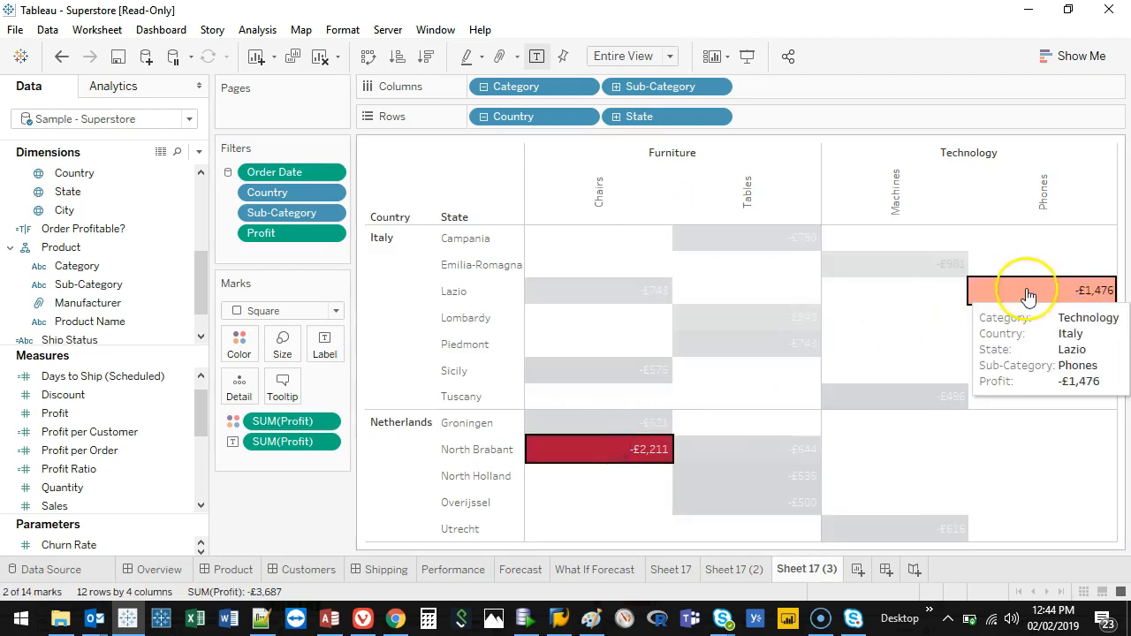
{"action": "left_click", "coordinate": [910, 315]}
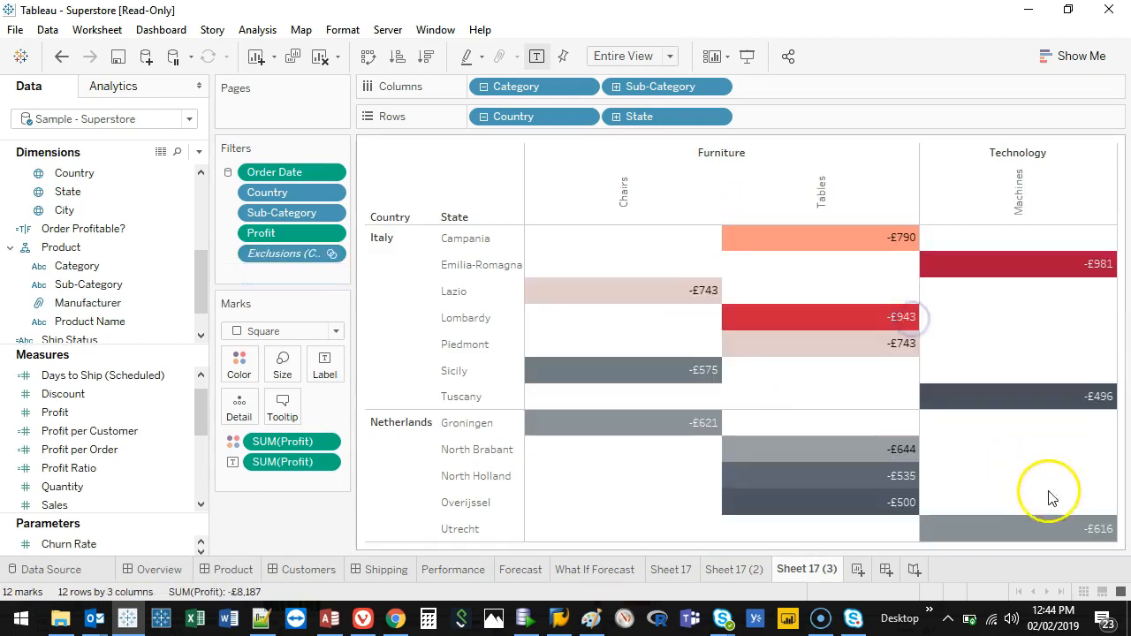
Exclude the Emilia-Romagna Machines and Lombardy Tables cells, followed by Campania Tables, Lazio Chairs and Piedmont Tables.
{"action": "left_click", "coordinate": [1042, 265]}
{"action": "left_click", "coordinate": [808, 323], "text": "ctrl"}
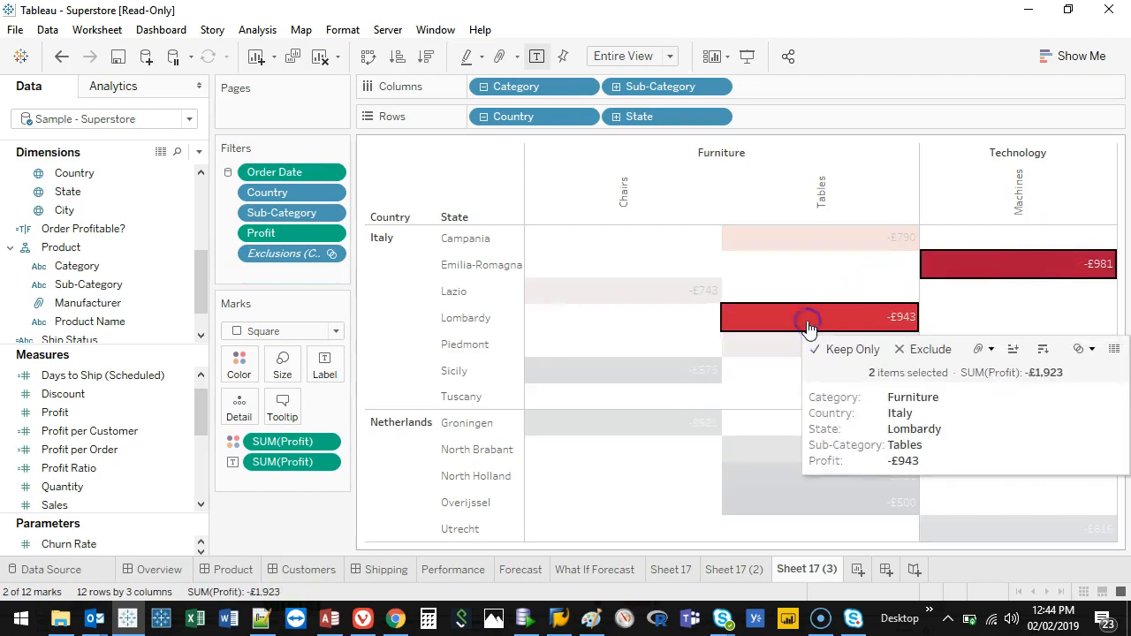
{"action": "left_click", "coordinate": [925, 348]}
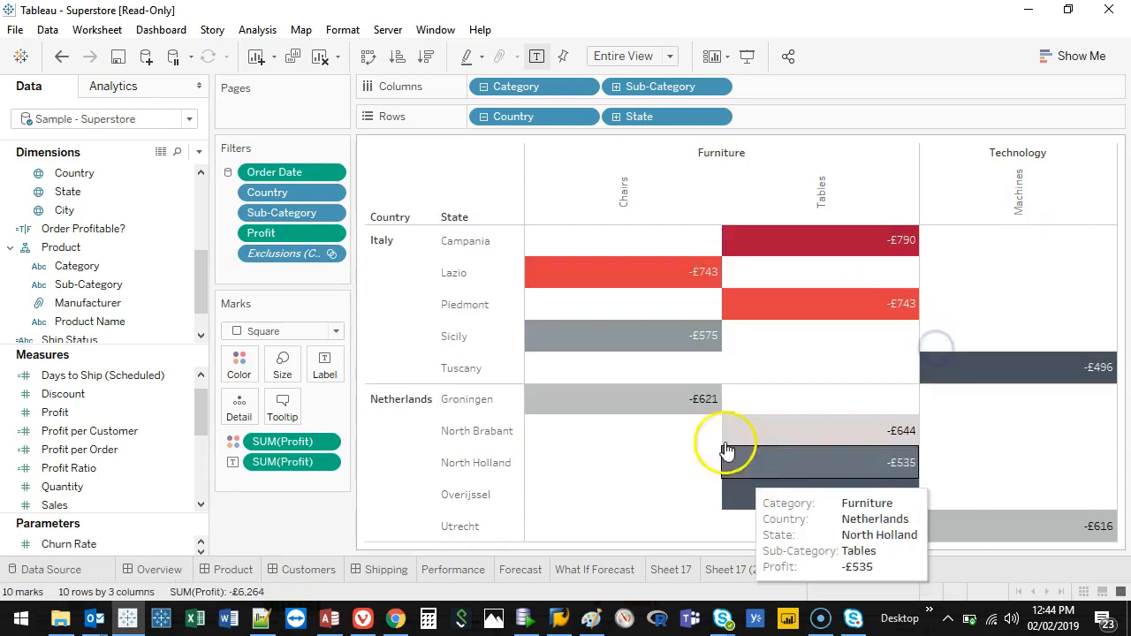
{"action": "left_click_drag", "start_coordinate": [675, 252], "coordinate": [798, 313]}
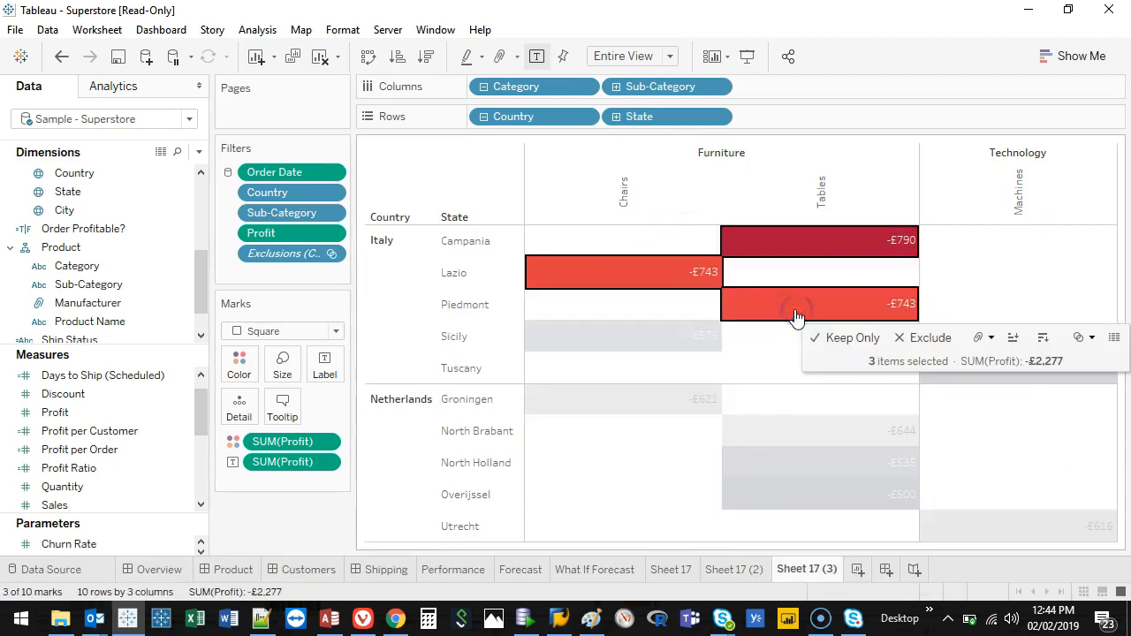
{"action": "left_click", "coordinate": [923, 343]}
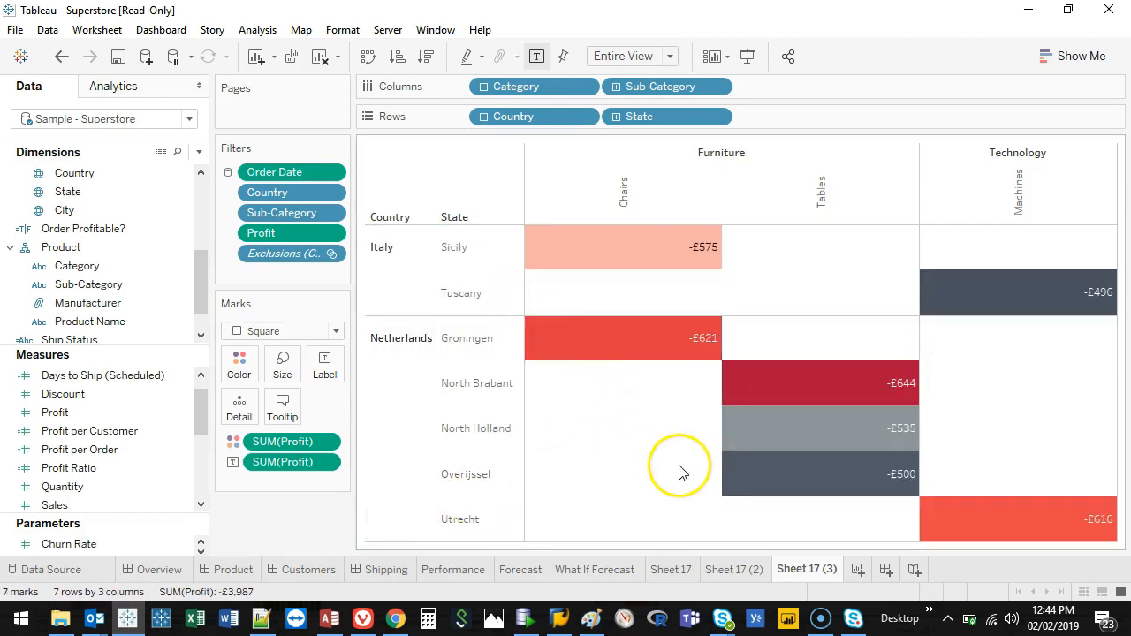